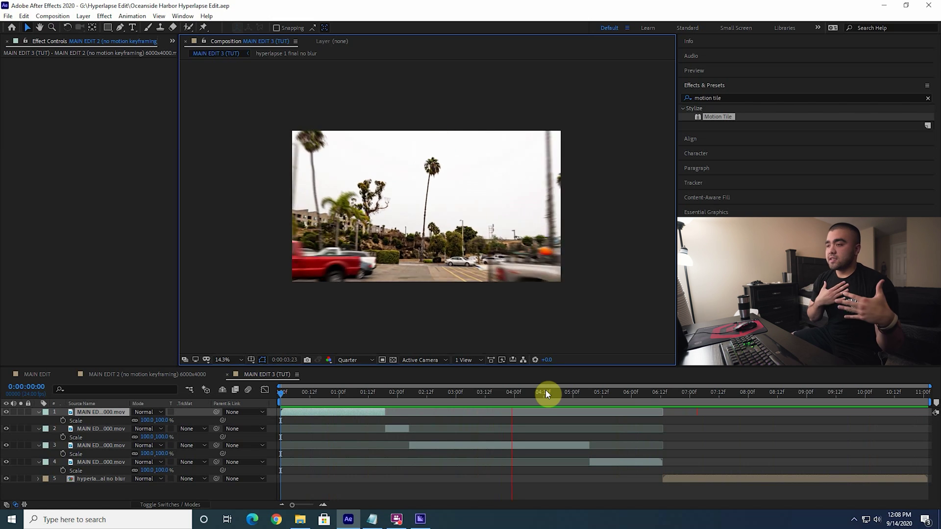
Try repositioning and rescaling the first harbor clip around 0:00:01:18, and undo the trial changes.
click(283, 392)
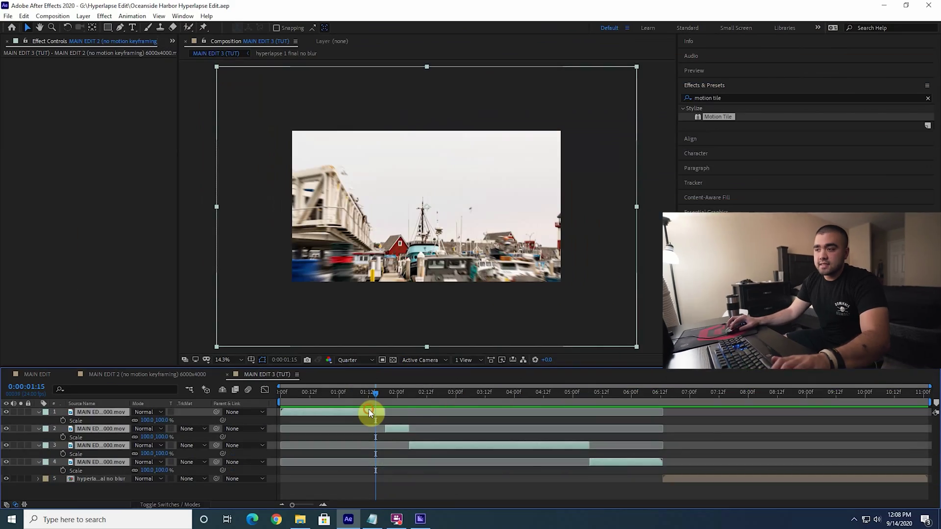
click(420, 418)
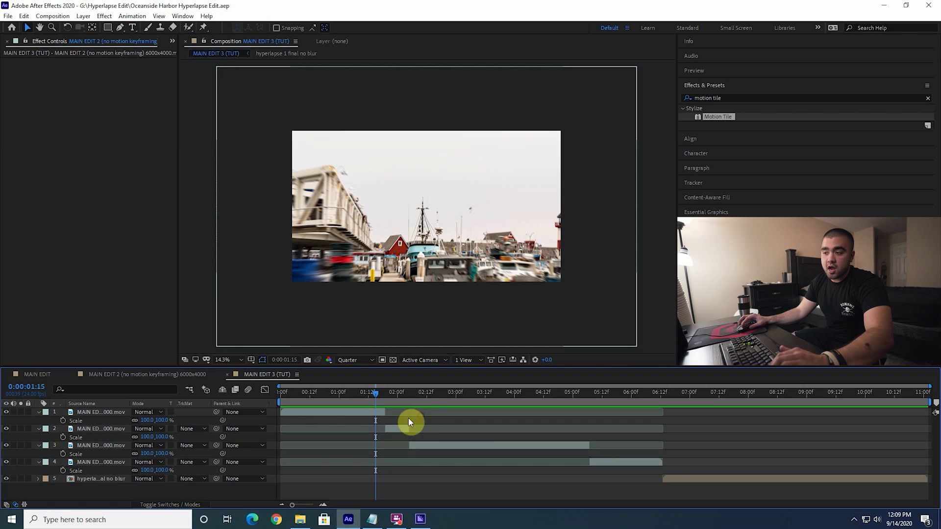
click(371, 413)
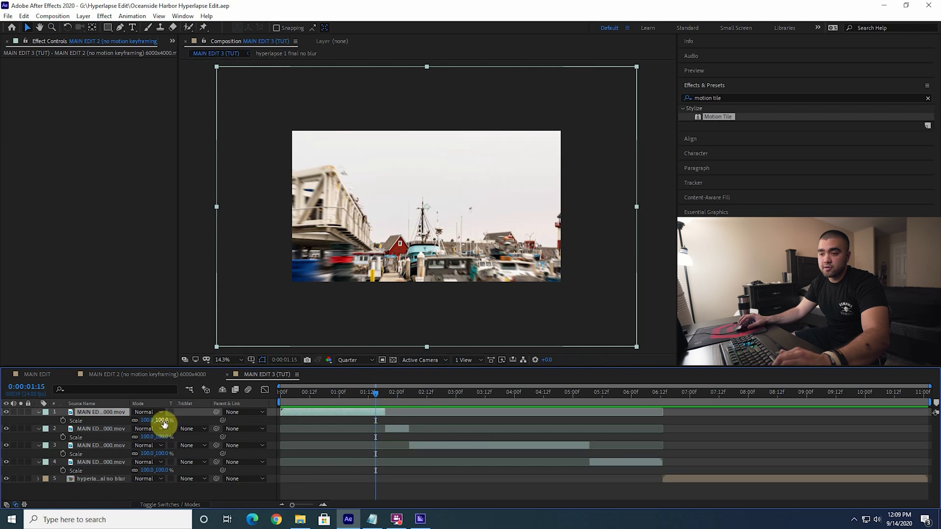
drag(418, 242, 450, 235)
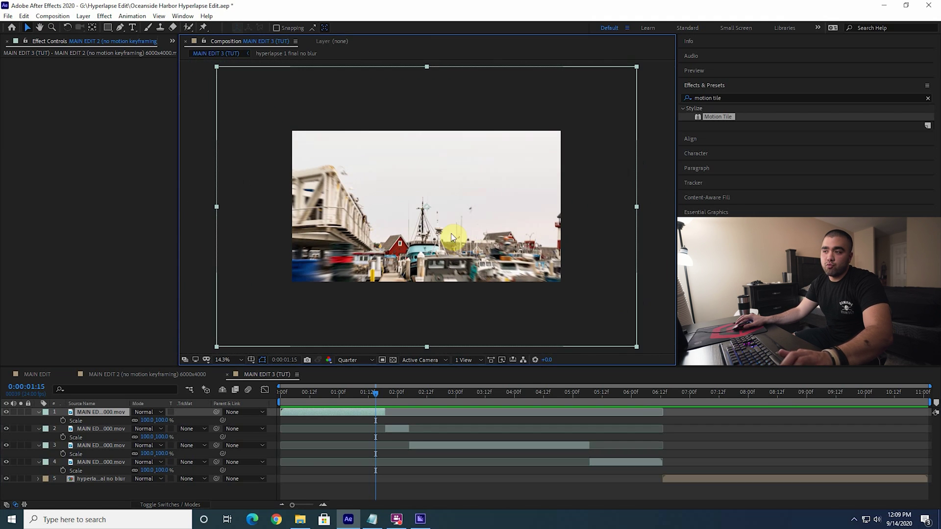
drag(376, 393, 383, 397)
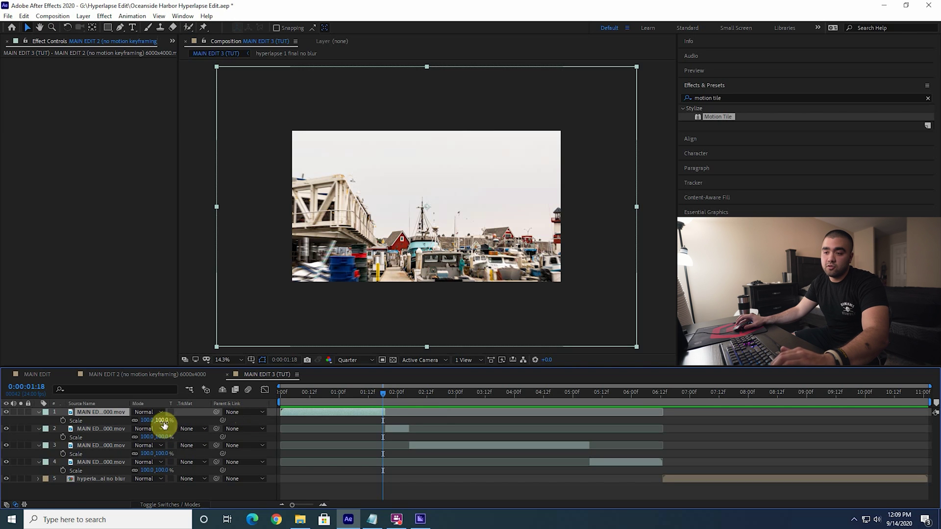
drag(145, 421, 153, 420)
drag(383, 268, 388, 249)
key(ctrl+z)
key(ctrl+z)
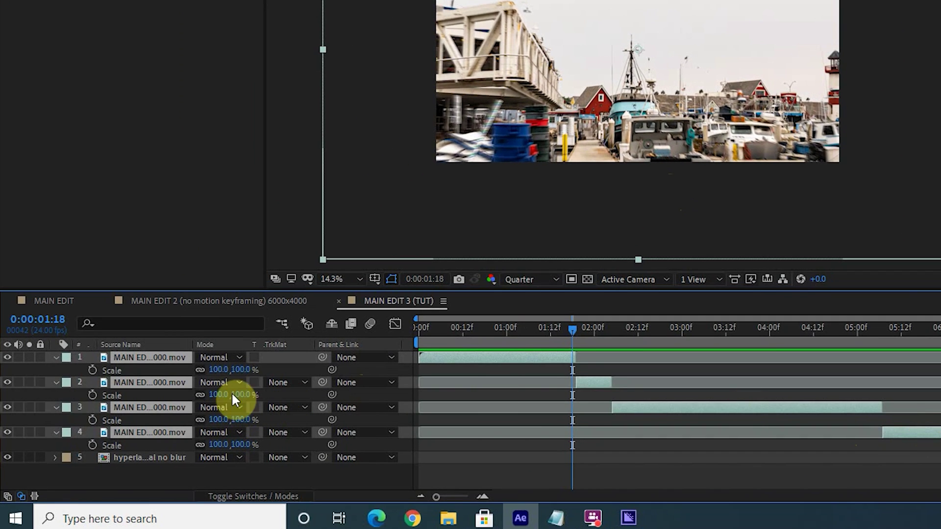
Set the scale of all four MAIN ED...000.mov layers to 65%.
click(218, 369)
text(65)
key(Return)
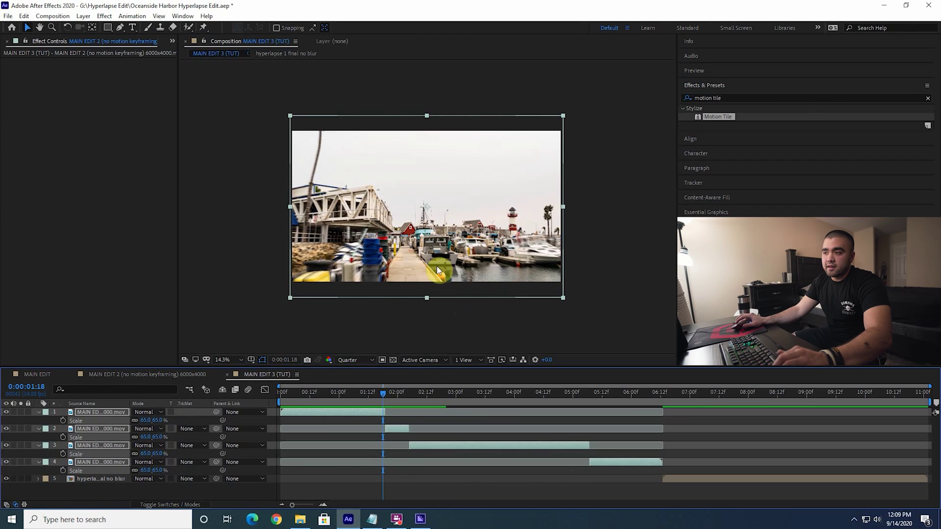
Add starting rotation and scale keyframes to the first clip at 0:00:00:00.
click(416, 474)
drag(400, 392, 369, 411)
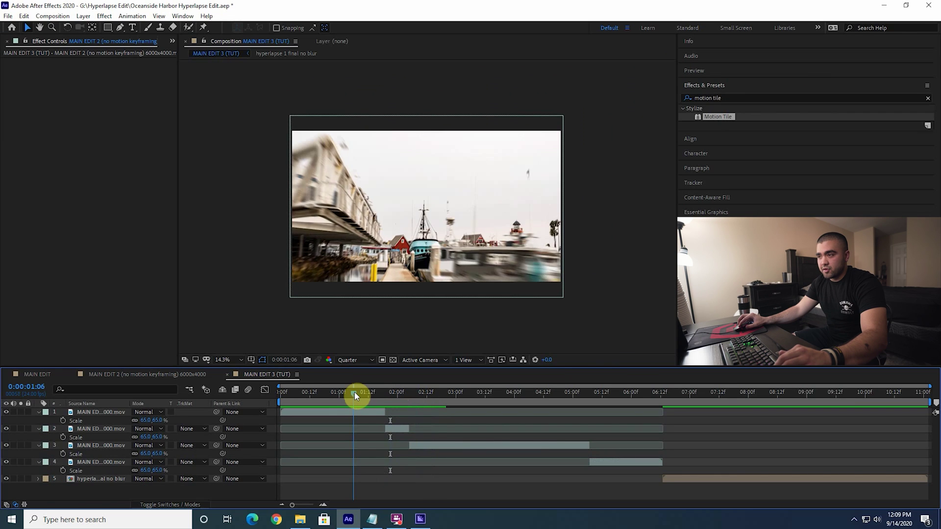
click(371, 410)
key(p)
drag(163, 422, 269, 404)
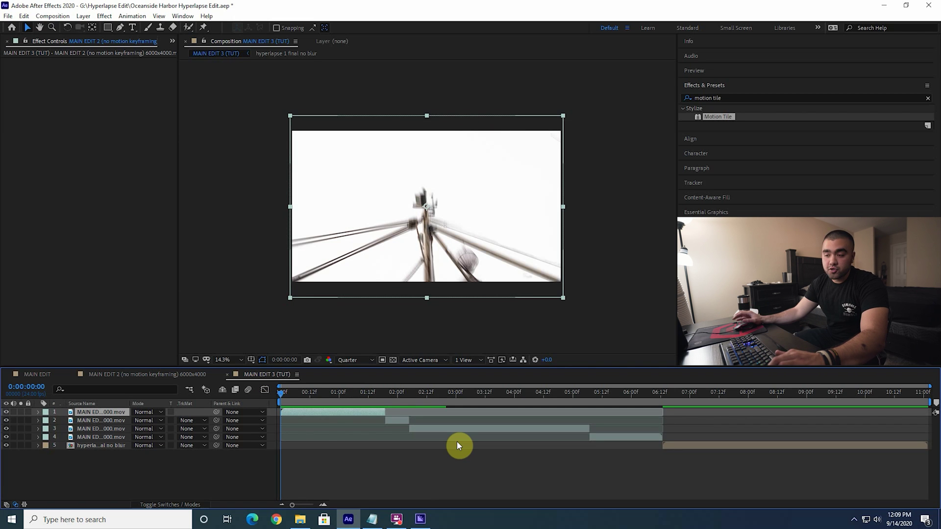
key(r)
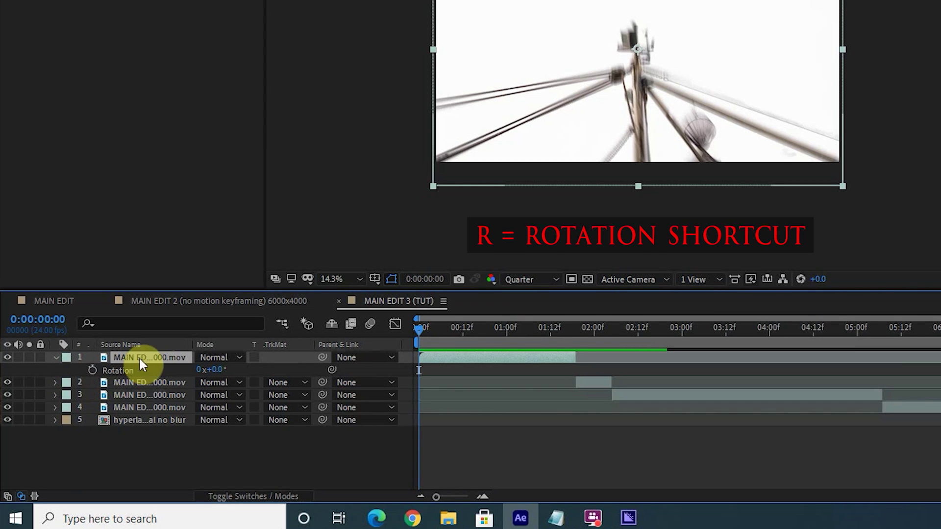
click(91, 369)
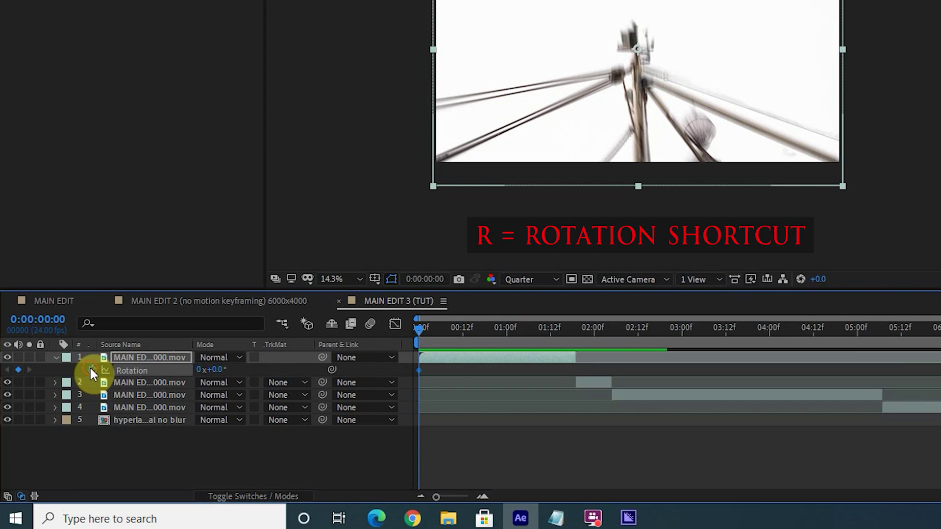
key(s)
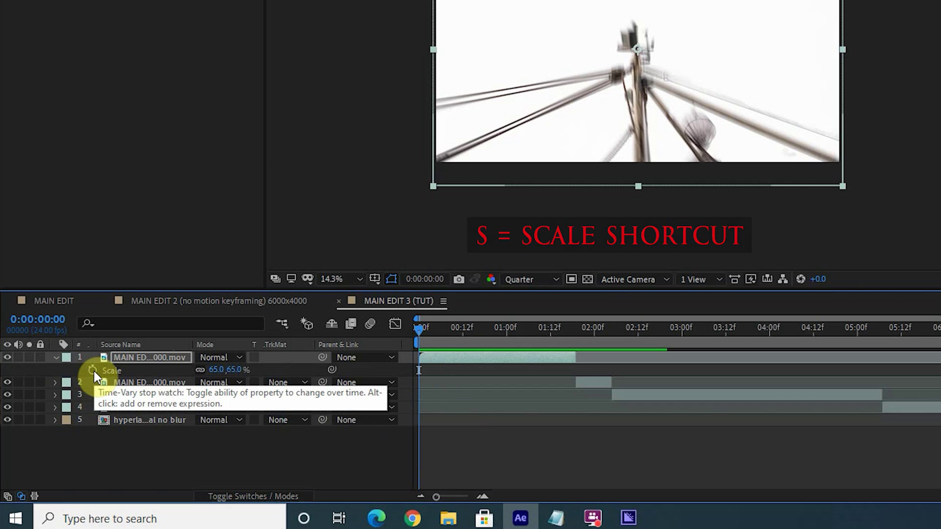
Separate the first clip's position into independent X and Y dimensions.
key(p)
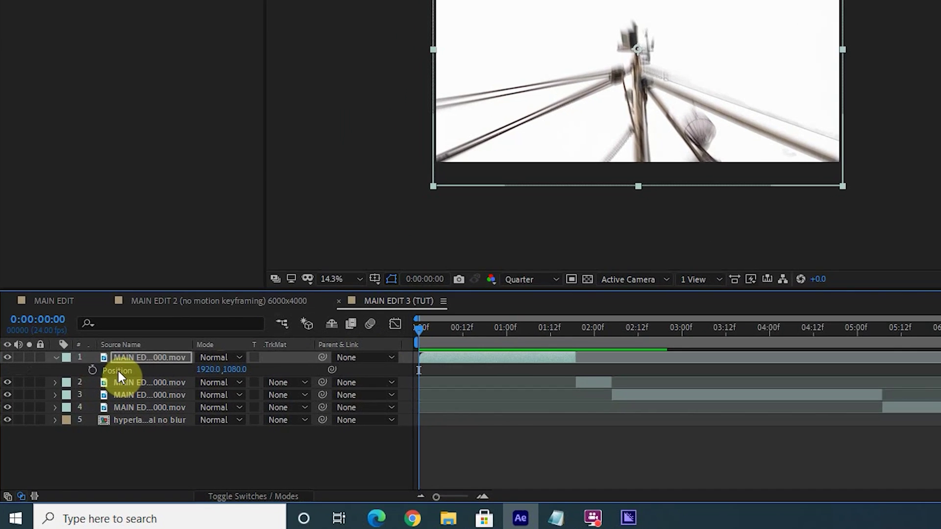
right_click(81, 421)
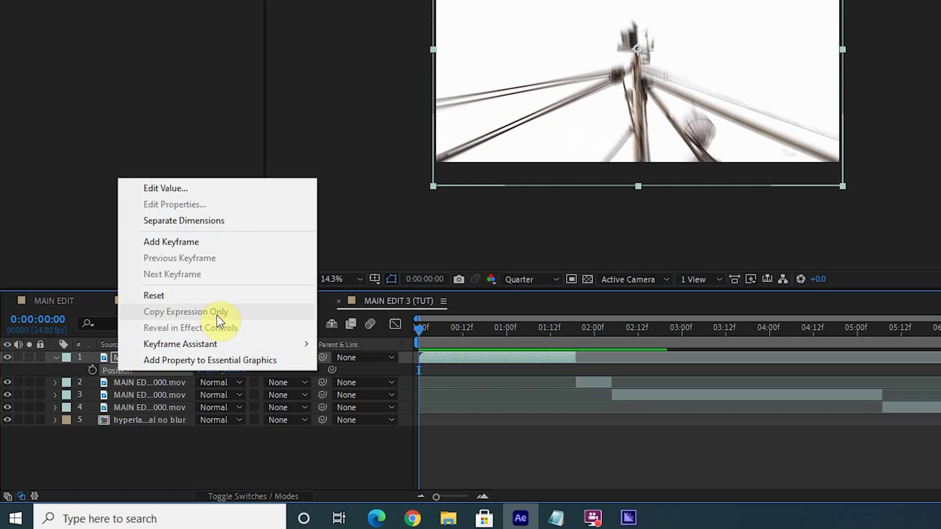
click(187, 220)
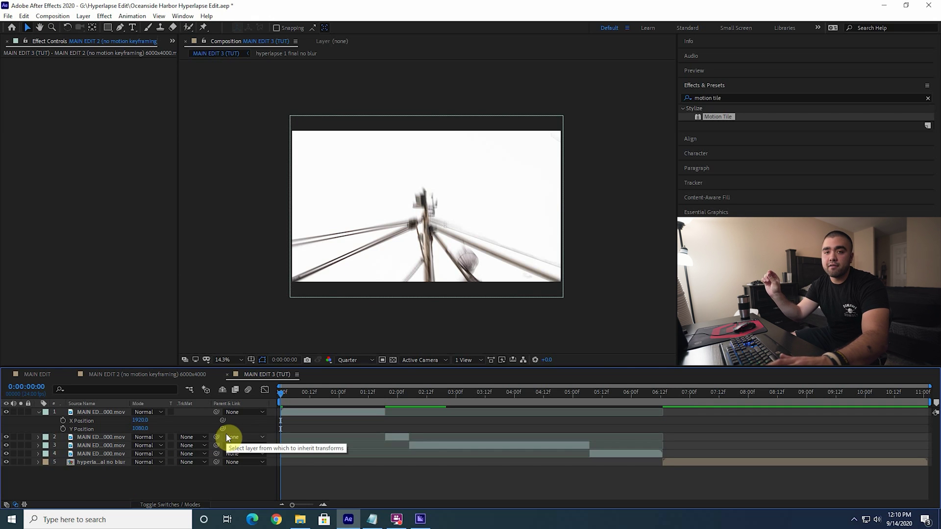
Add starting X Position and Y Position keyframes to the first clip and reveal all its keyframed properties.
click(305, 414)
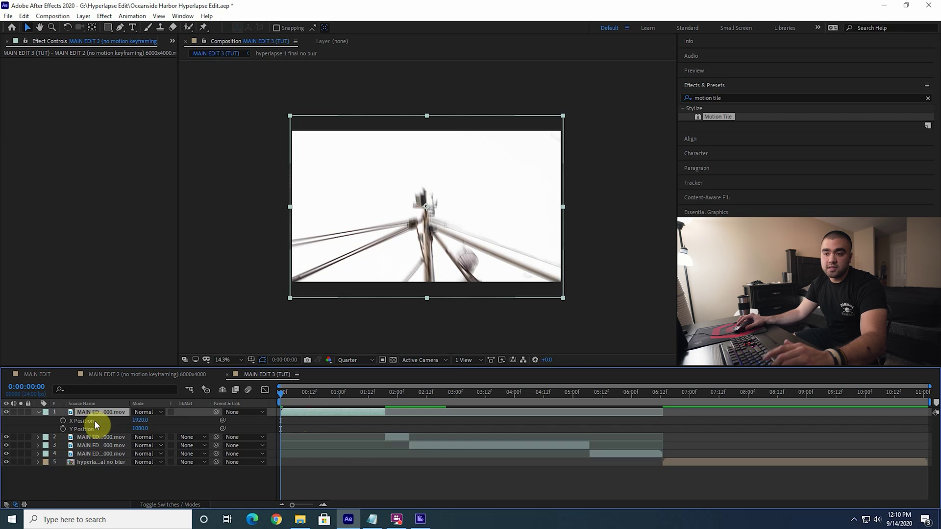
click(63, 420)
click(62, 429)
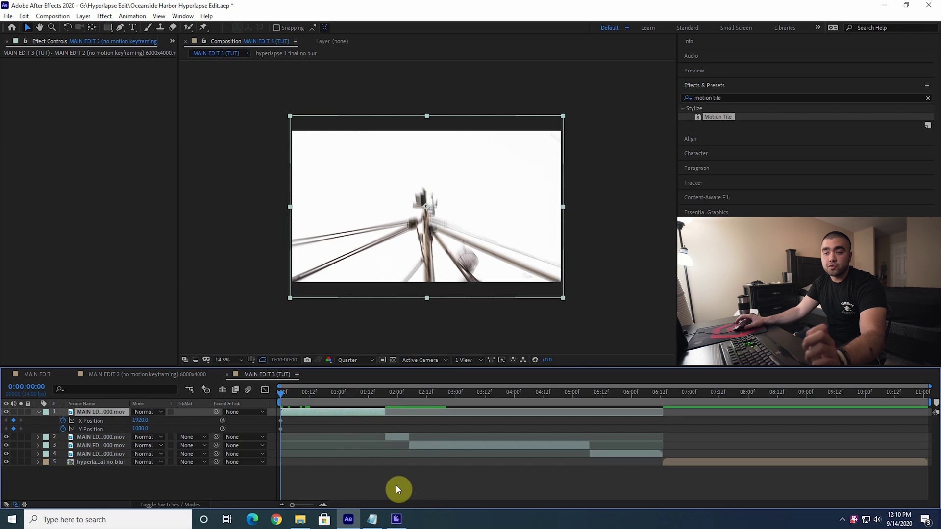
key(u)
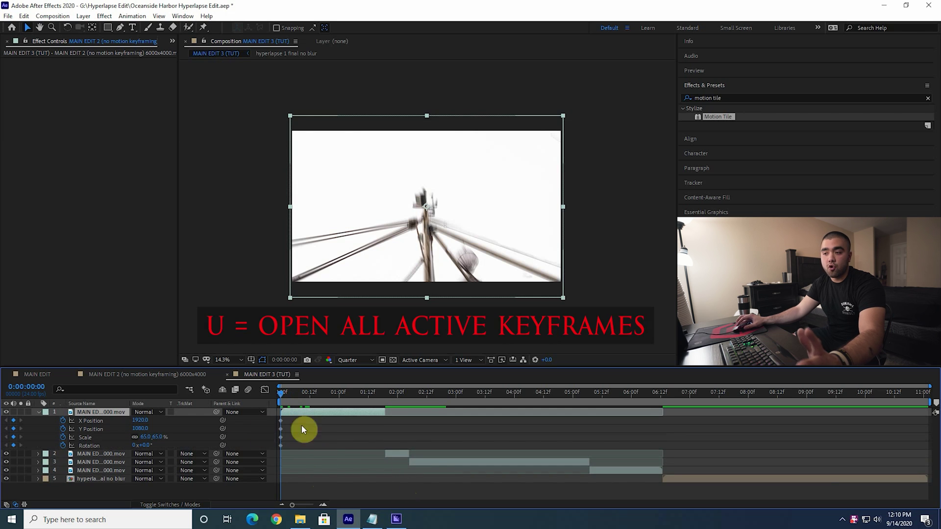
Add a scale keyframe to the first clip at its last frame, 0:00:01:18.
drag(319, 398, 381, 394)
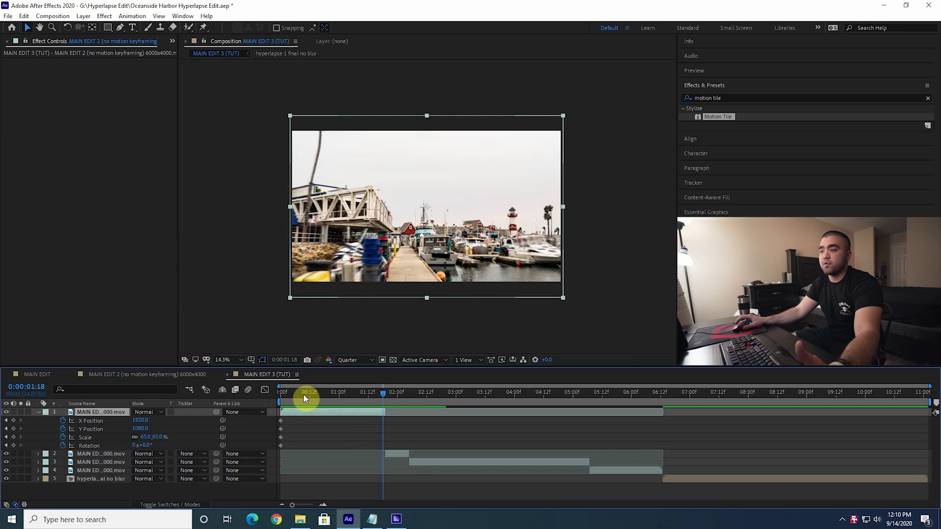
drag(304, 395, 258, 396)
key(space)
click(13, 436)
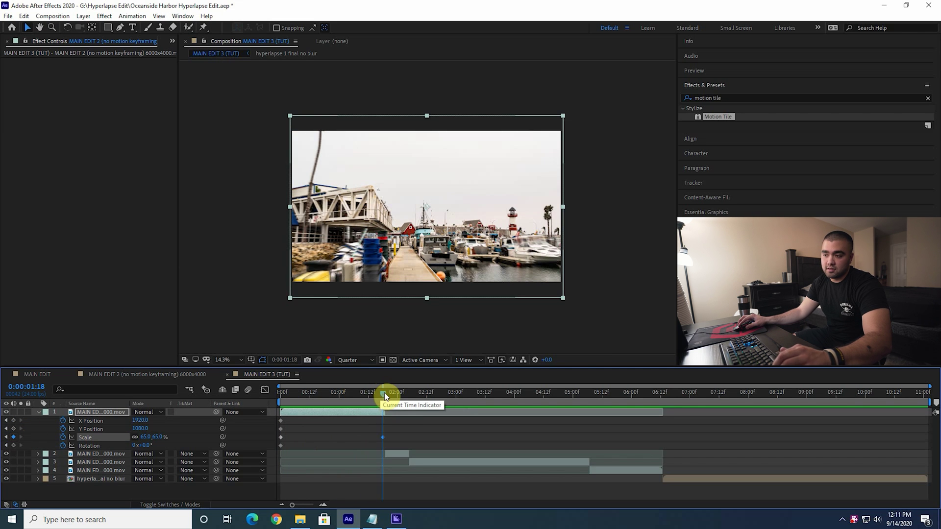
Set the first clip's scale to 100% at 0:00:00:00 and preview the zoom-out.
drag(384, 392, 228, 408)
mouse_move(143, 436)
mouse_down()
mouse_move(155, 437)
mouse_move(146, 437)
mouse_up()
click(147, 437)
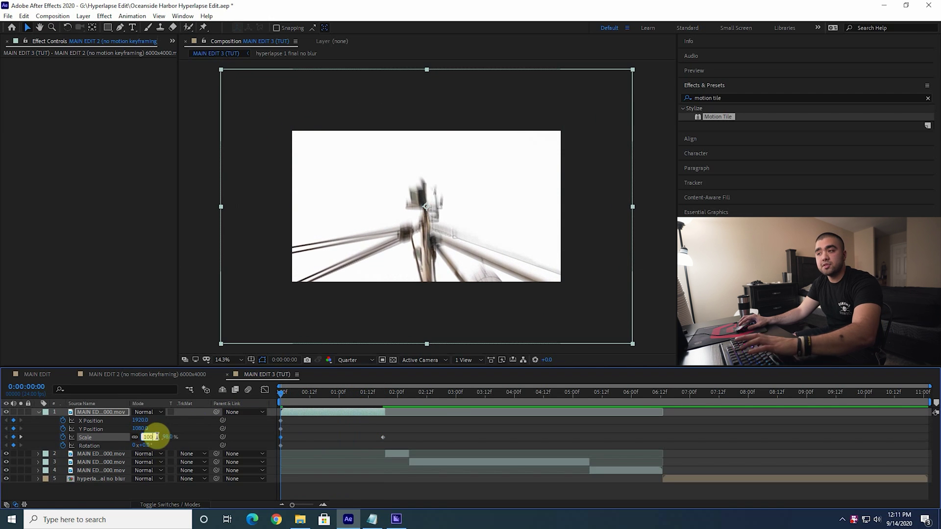
text(100)
key(Return)
key(space)
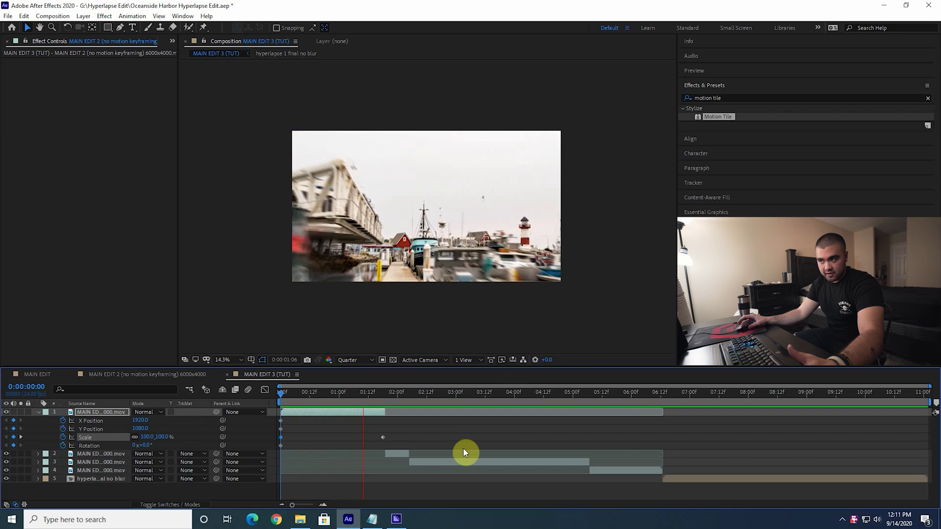
key(space)
Reverse the first clip's scale keyframes so it runs from 65% at the start to 100% at 0:00:01:18.
drag(281, 437, 383, 436)
drag(377, 394, 254, 419)
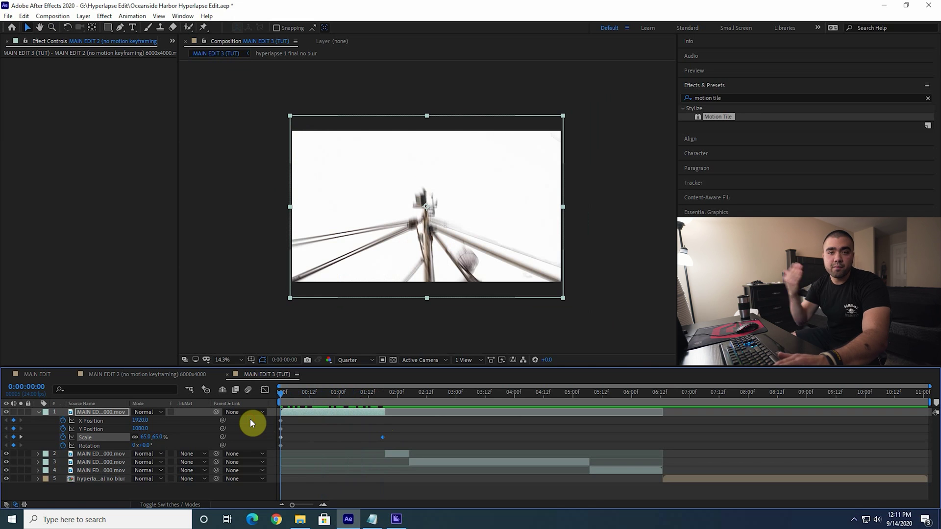
key(space)
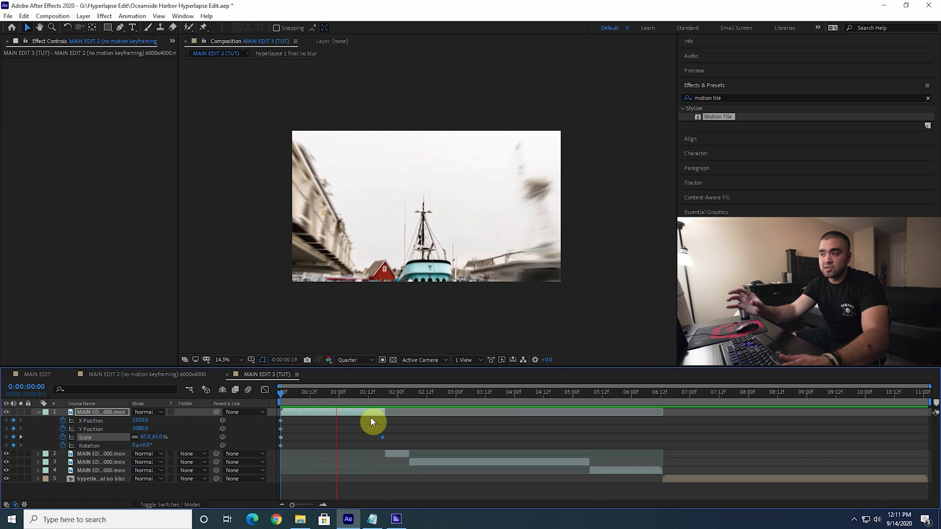
Replay the first clip from its start to examine how the zoom-in affects the hyperlapse motion.
key(space)
drag(384, 401, 229, 399)
key(space)
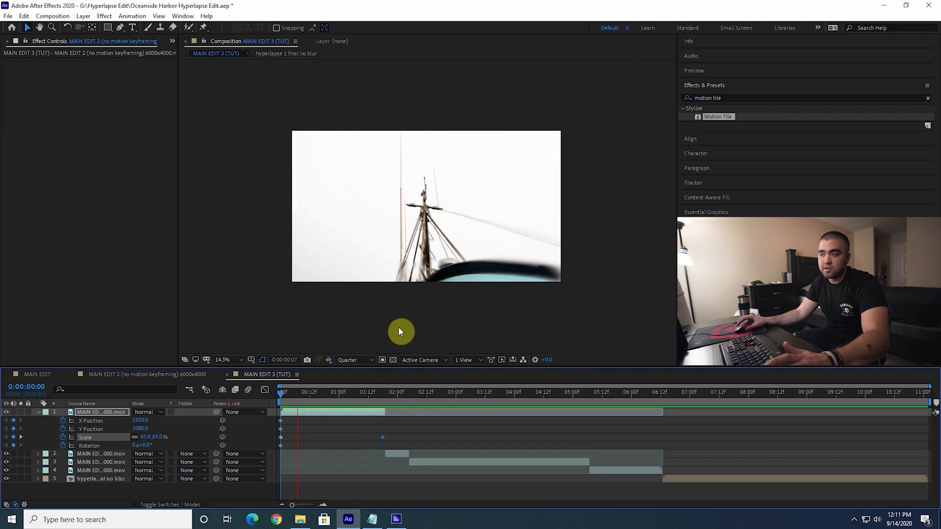
drag(372, 392, 275, 393)
key(space)
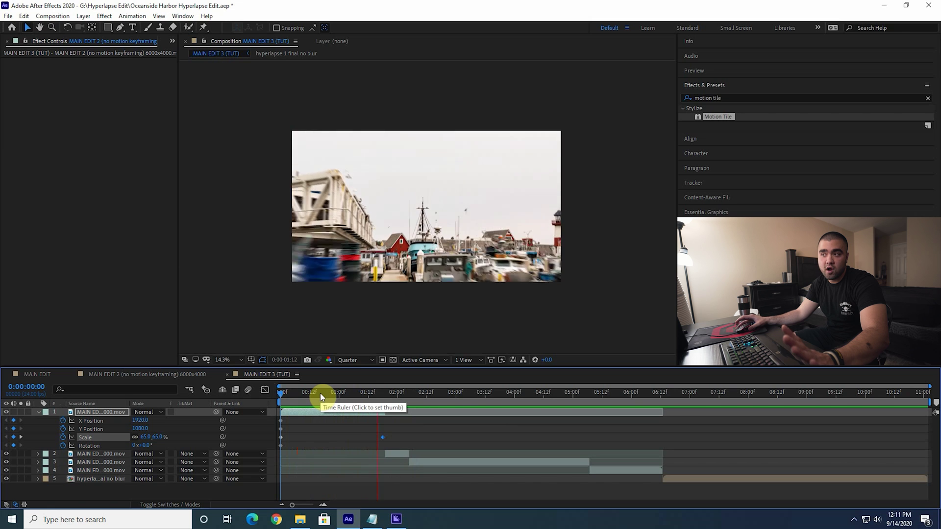
key(space)
key(space)
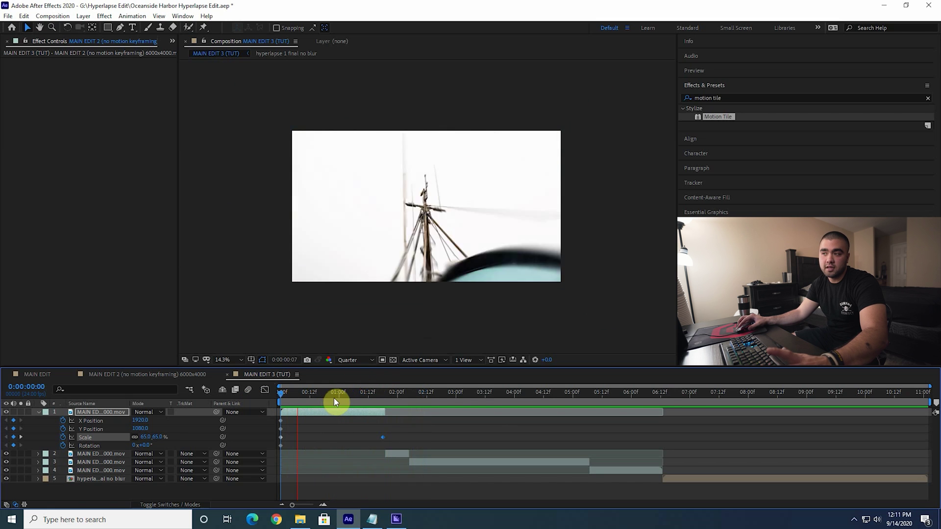
key(space)
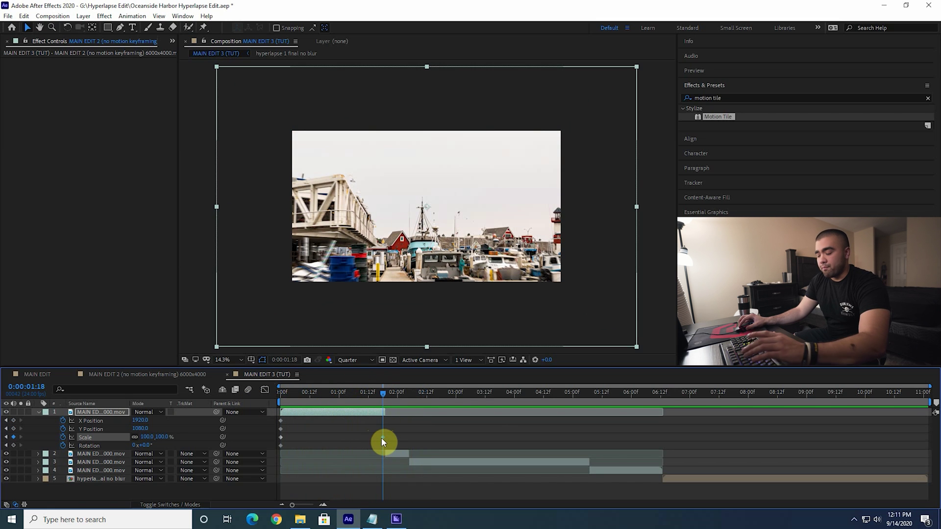
Undo the scale keyframe changes and restore a single 65% scale keyframe at 0:00:00:00 on the first clip.
key(ctrl+z)
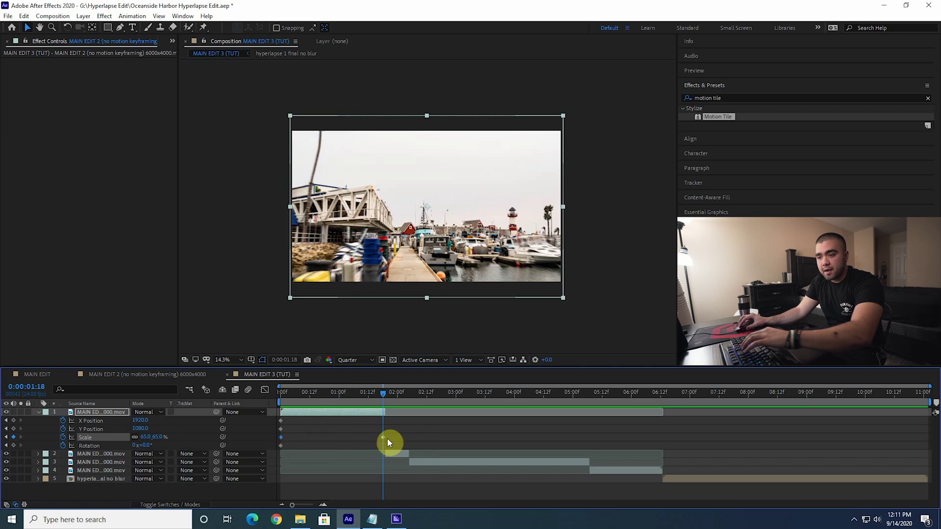
key(ctrl+z)
drag(301, 398, 260, 431)
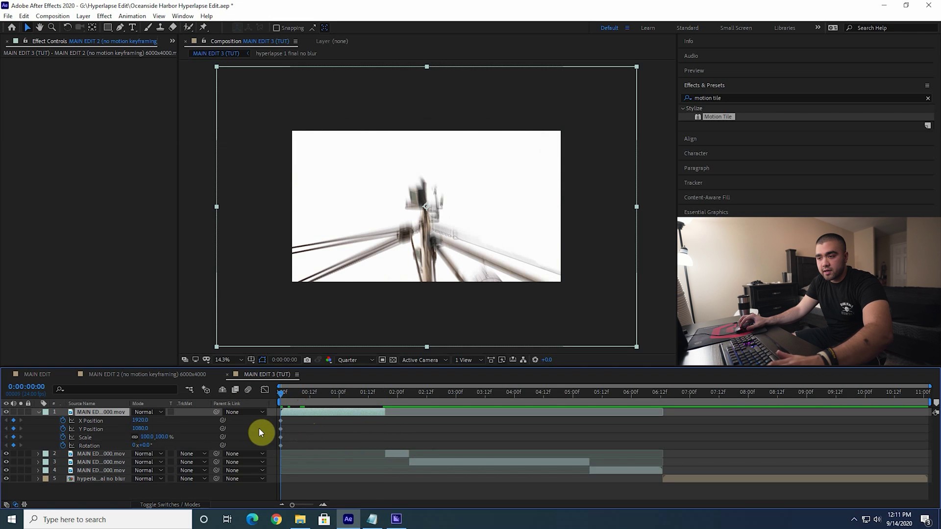
key(ctrl+v)
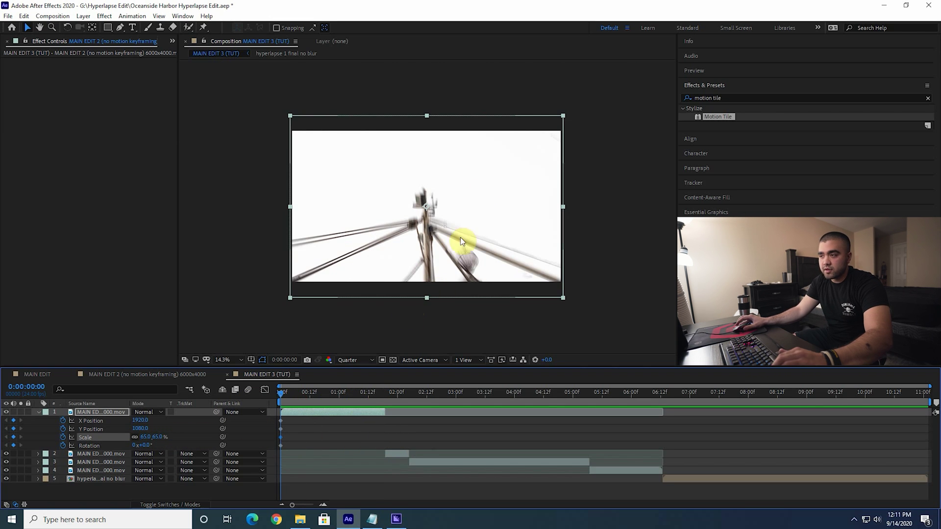
At 0:00:01:18, keyframe the first clip to X Position 1912, Y Position 1074, scale 79% and rotation 12°, and preview the motion.
drag(289, 389, 384, 393)
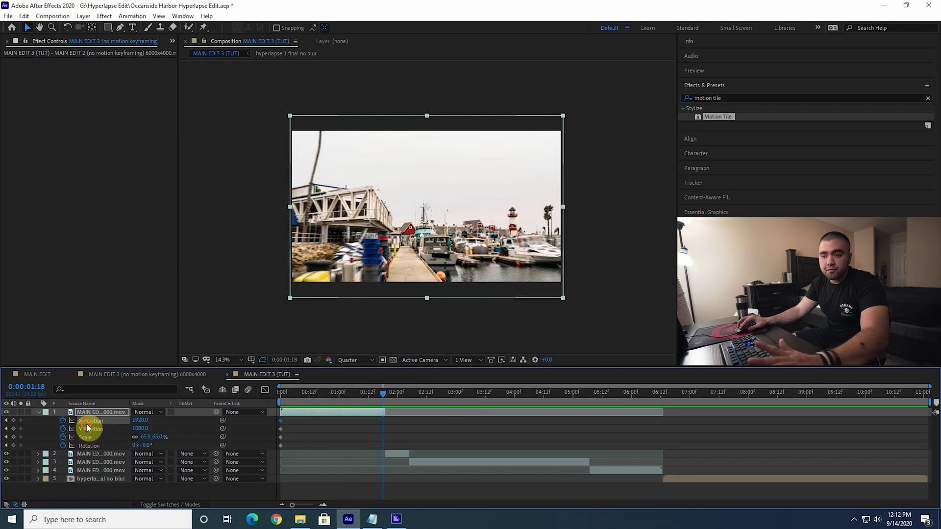
drag(147, 440, 184, 425)
drag(447, 243, 447, 234)
drag(383, 391, 375, 390)
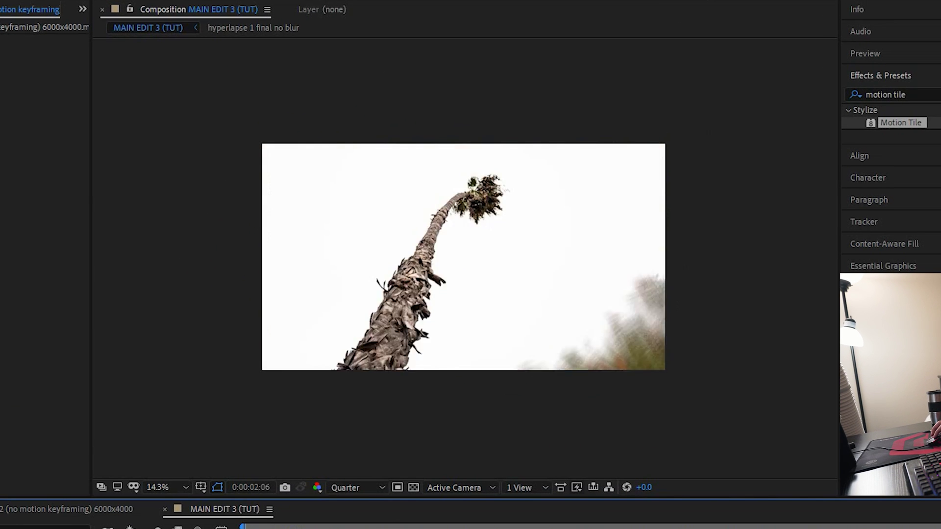
key(space)
key(space)
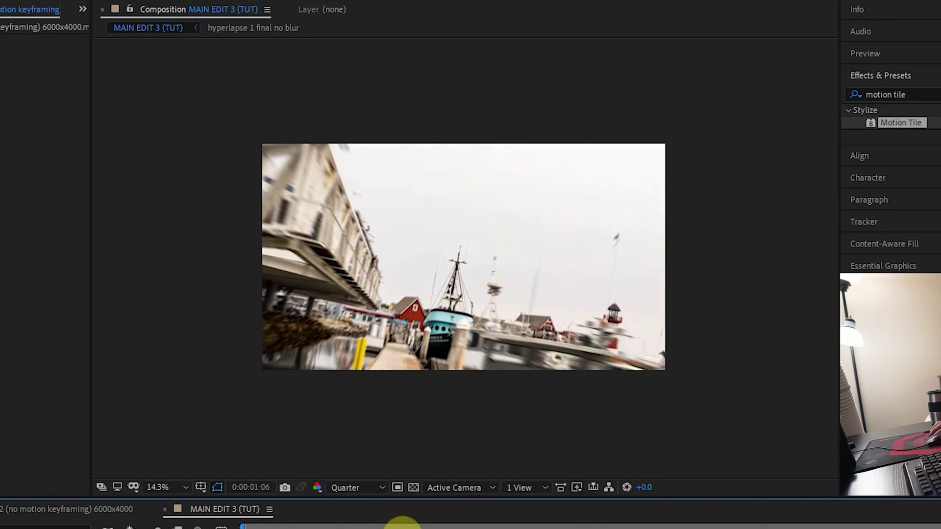
key(space)
drag(419, 527, 402, 528)
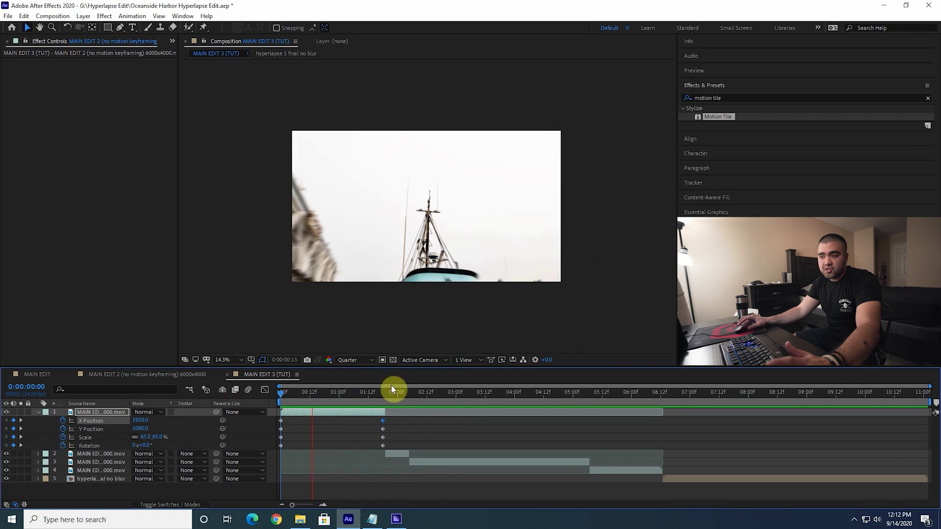
key(space)
In the graph editor, apply Easy Ease In to the first clip's end rotation keyframe and Easy Ease Out to its start keyframe.
drag(364, 396, 385, 384)
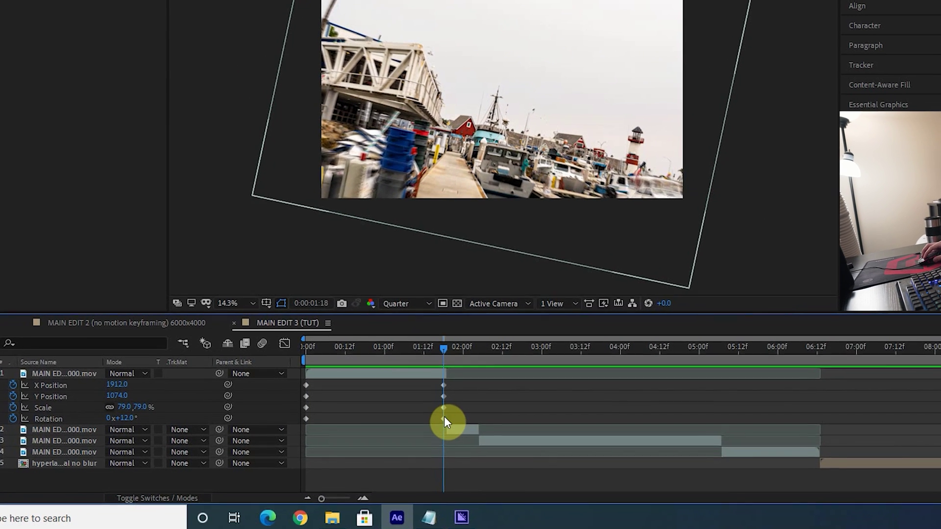
click(444, 418)
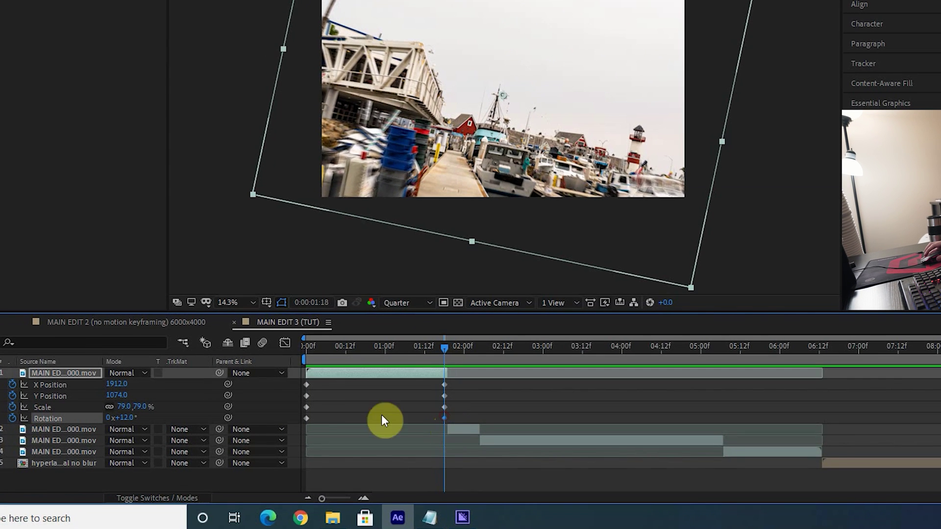
click(285, 342)
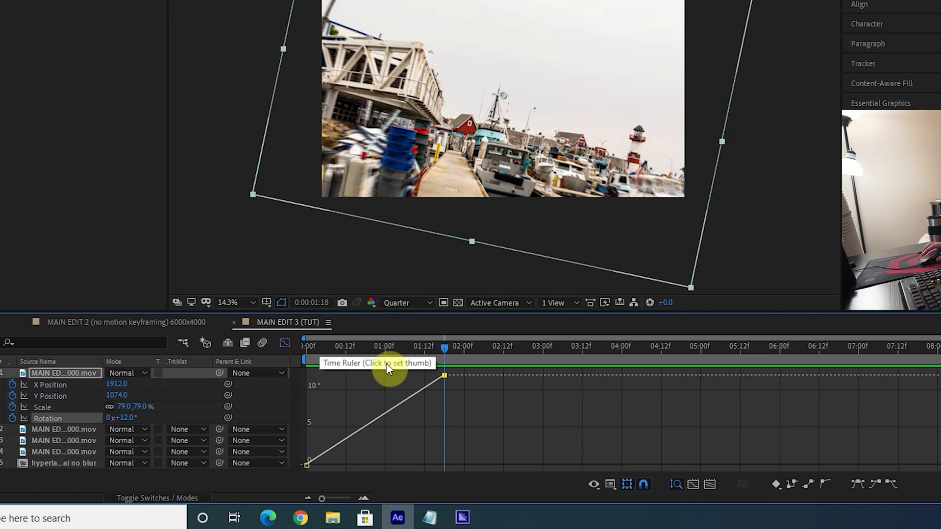
click(874, 482)
drag(338, 461, 287, 451)
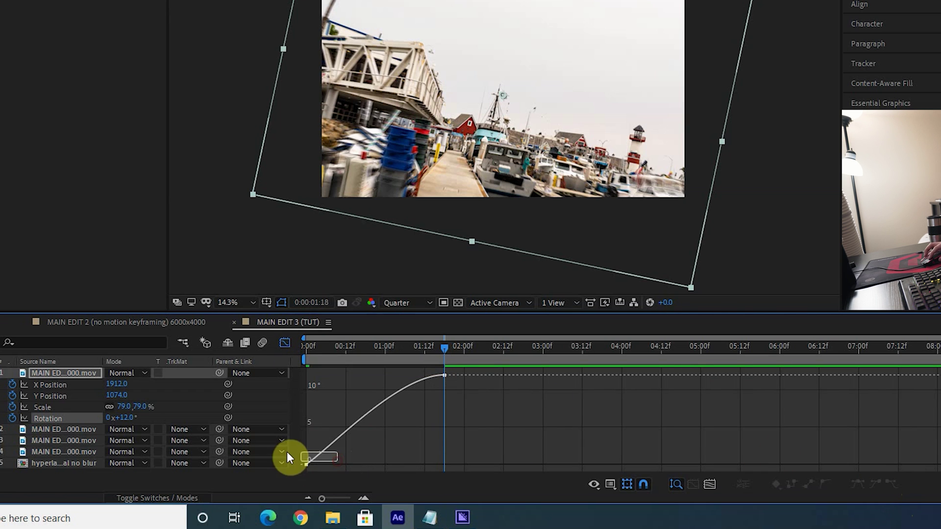
click(306, 464)
click(889, 481)
Shape the first clip's rotation curve to start slowly and rise steeply into the keyframe at 0:00:01:18.
drag(353, 466, 336, 424)
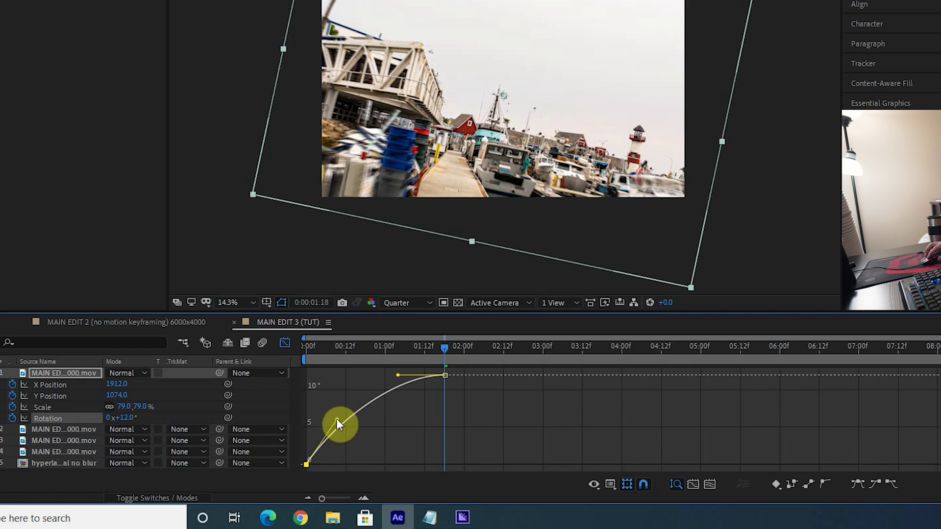
drag(396, 371, 438, 434)
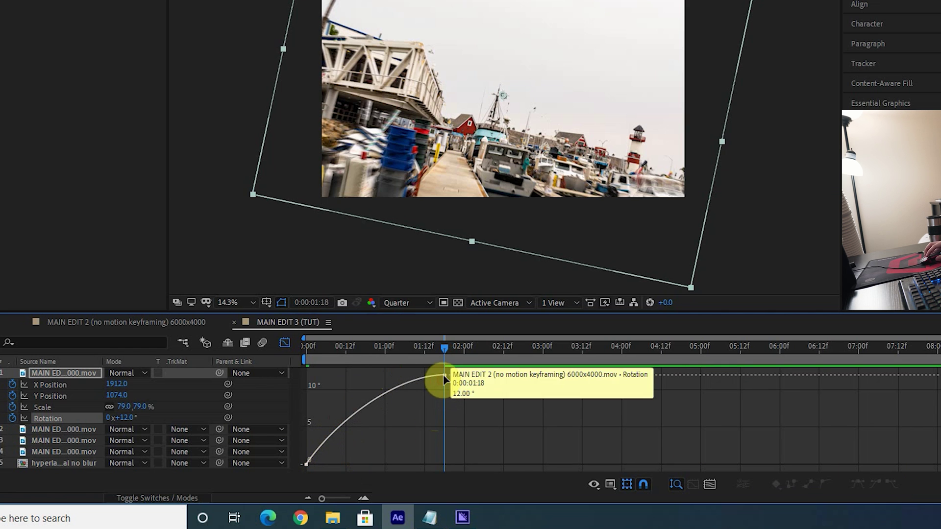
click(444, 376)
drag(397, 374, 428, 412)
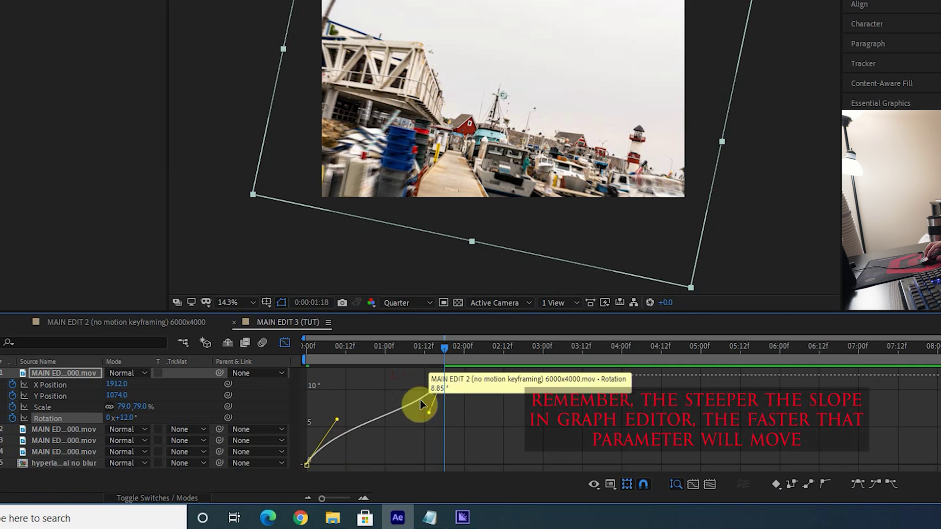
drag(335, 424, 321, 458)
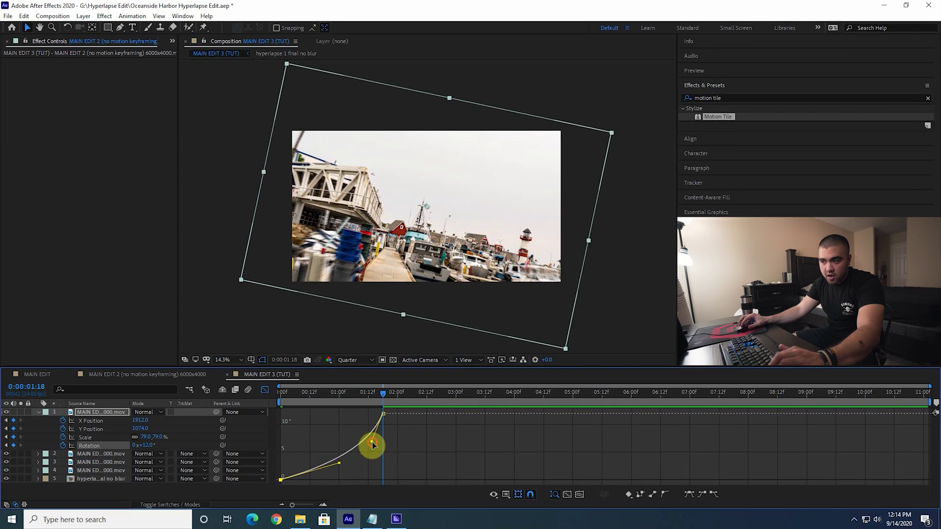
drag(428, 413, 439, 425)
Preview the first clip's rotation, and make its curve flatter at the start and steeper at the end.
drag(310, 389, 339, 390)
key(space)
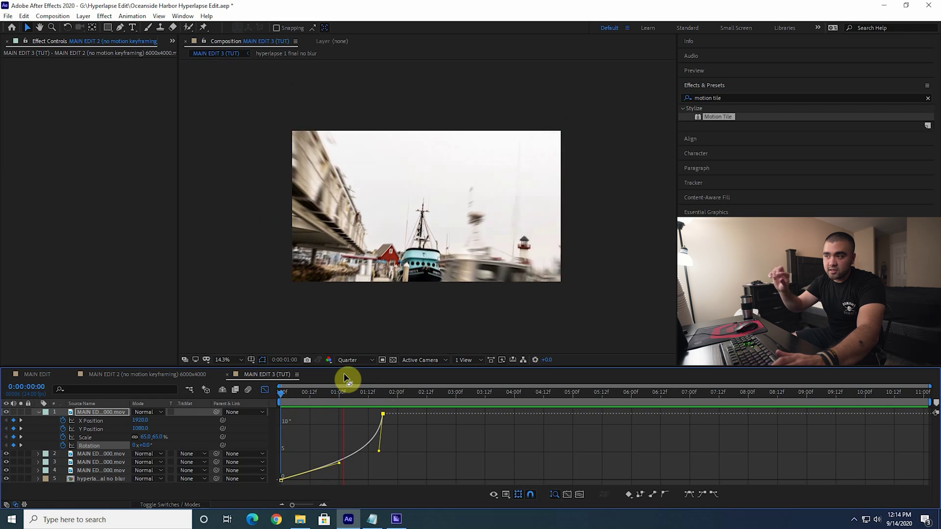
click(381, 395)
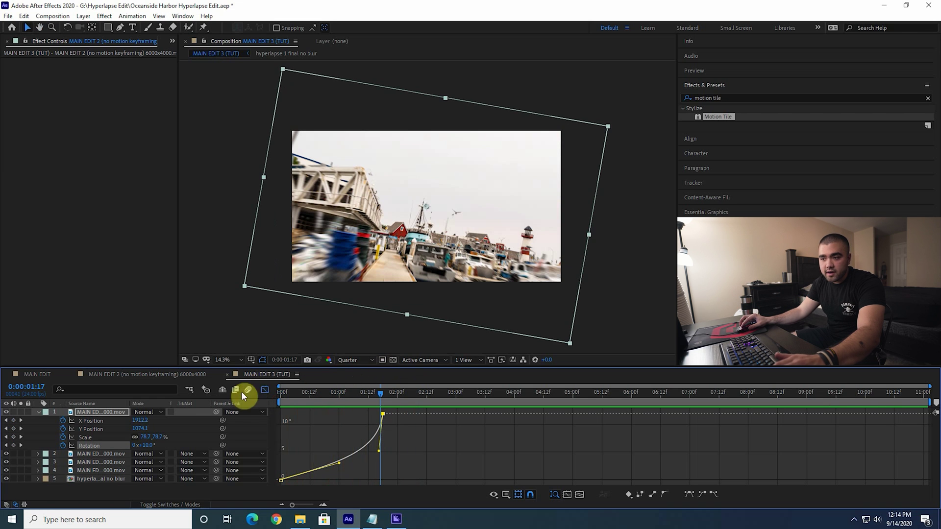
drag(379, 454, 339, 472)
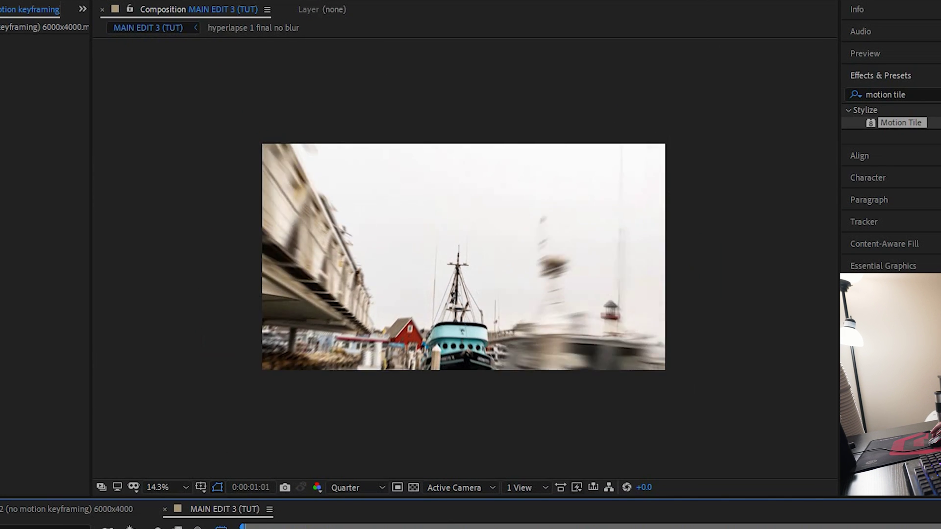
Replay the first clip through the cut to the second clip to examine the accelerating rotation.
key(space)
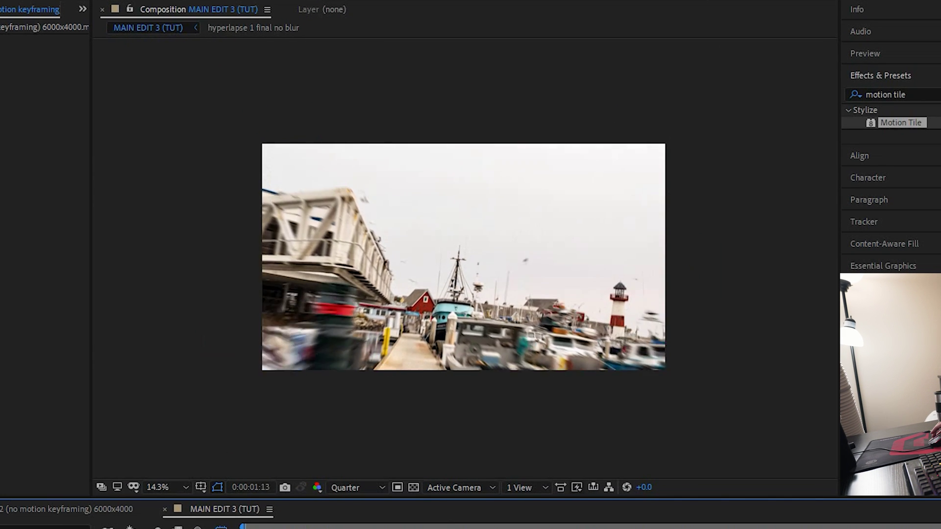
click(388, 527)
key(space)
click(373, 528)
key(space)
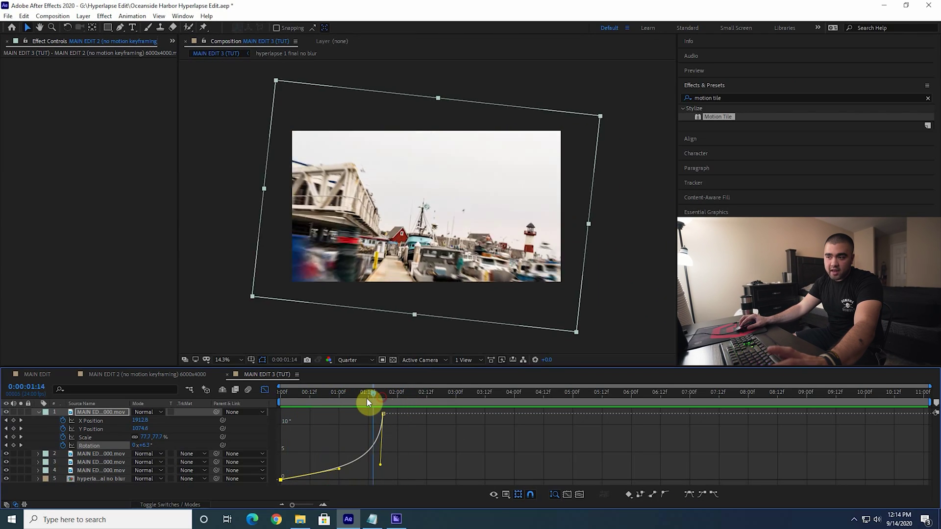
key(space)
drag(382, 398, 278, 403)
key(space)
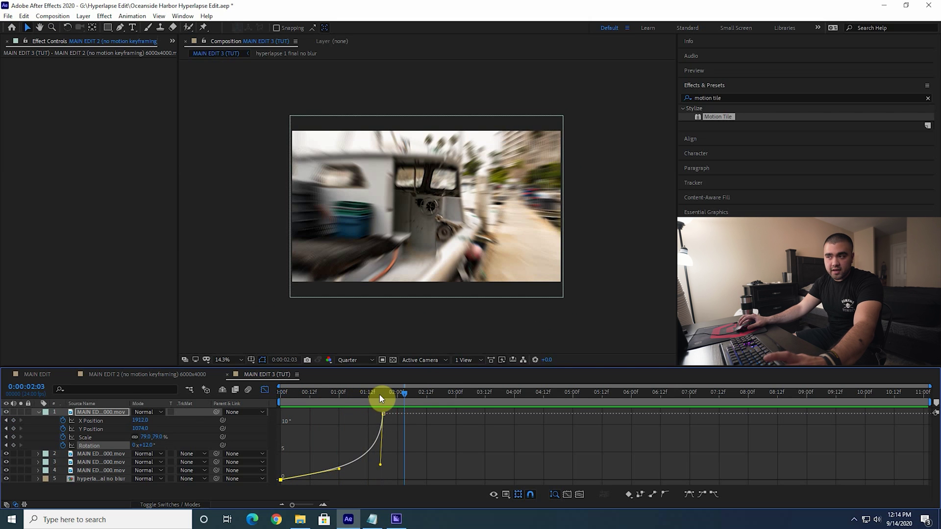
click(381, 397)
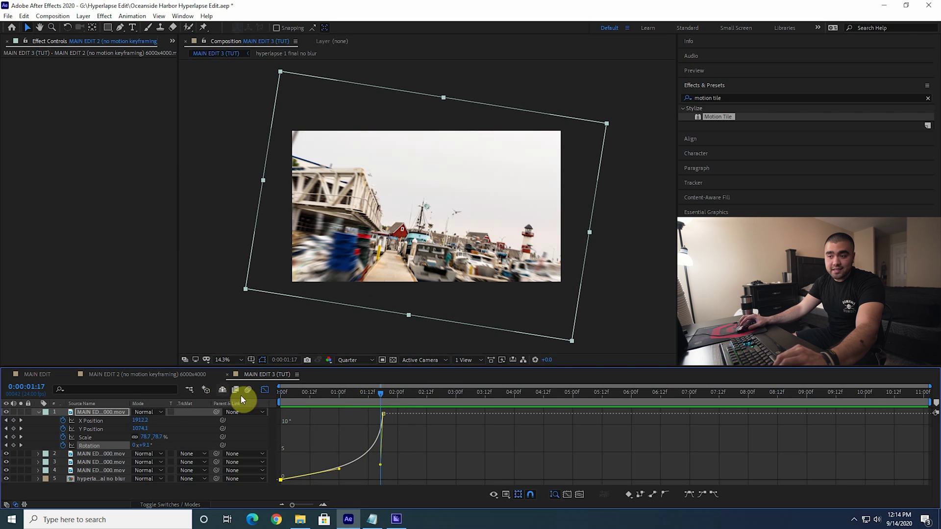
Return to the layer view and keyframe the second clip's rotation from -12° at 0:00:01:19 to 0° at 0:00:02:02.
click(266, 390)
click(384, 397)
drag(331, 396, 402, 395)
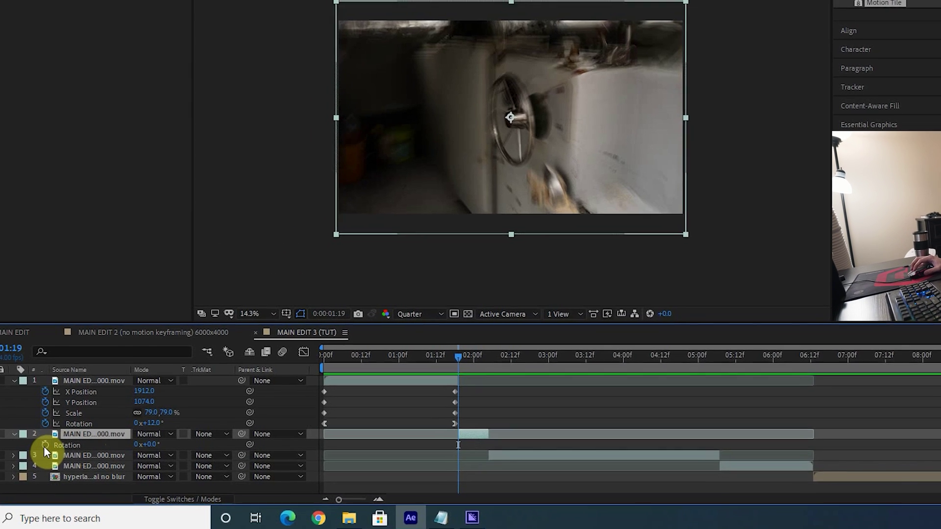
click(61, 458)
drag(155, 442, 151, 445)
drag(478, 353, 500, 357)
click(151, 439)
text(0)
key(Return)
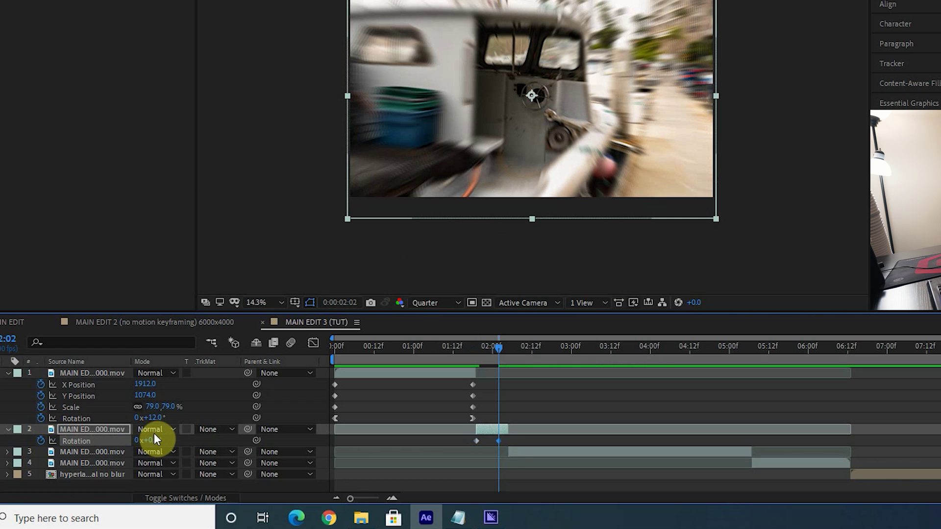
Apply Easy Ease In to the second clip's 0° rotation keyframe and Easy Ease Out to its -12° keyframe.
right_click(499, 442)
mouse_move(530, 433)
click(687, 371)
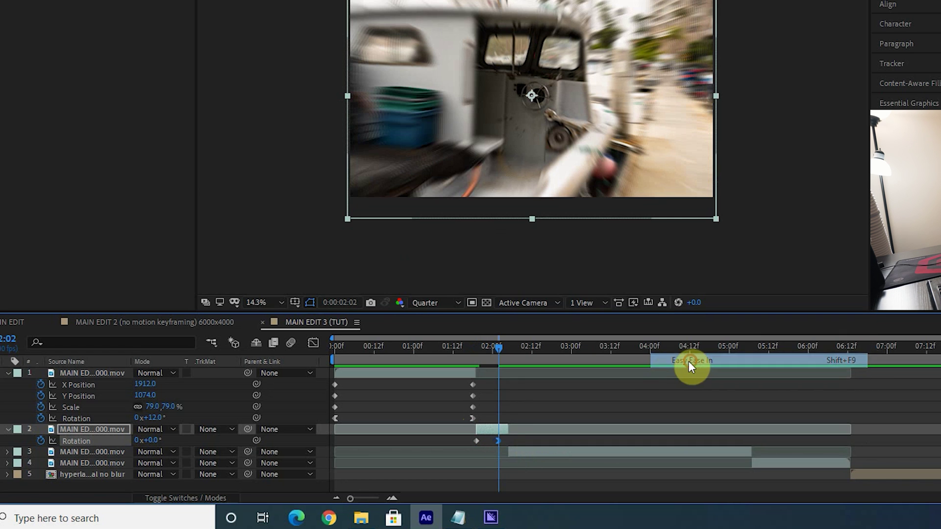
click(314, 338)
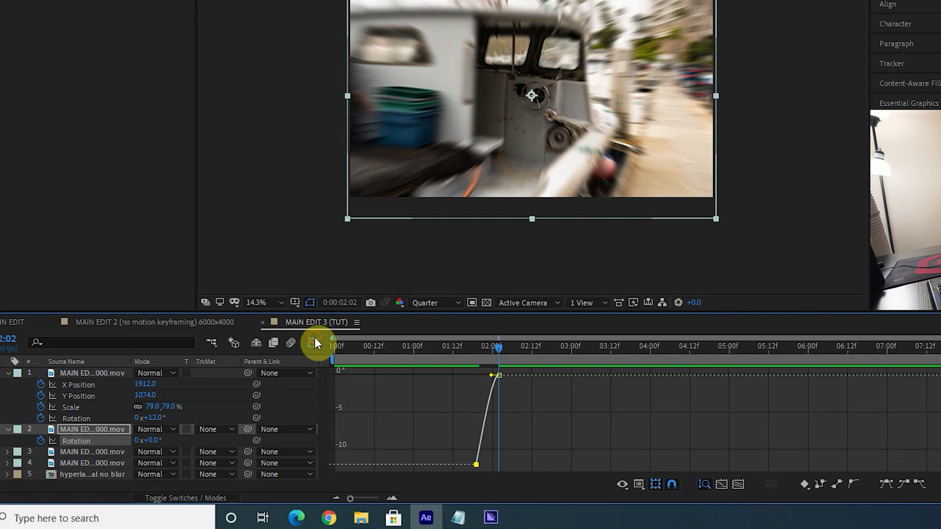
click(392, 497)
drag(576, 498, 546, 498)
click(576, 465)
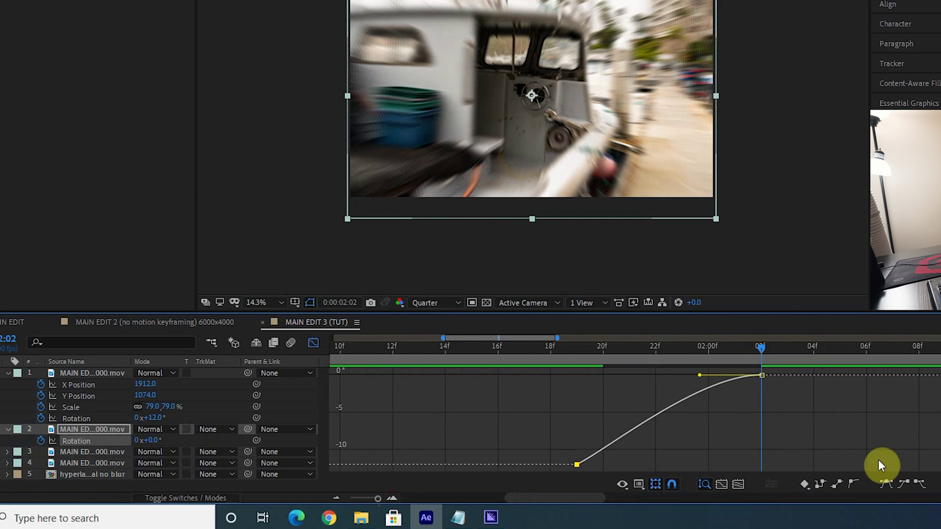
click(919, 484)
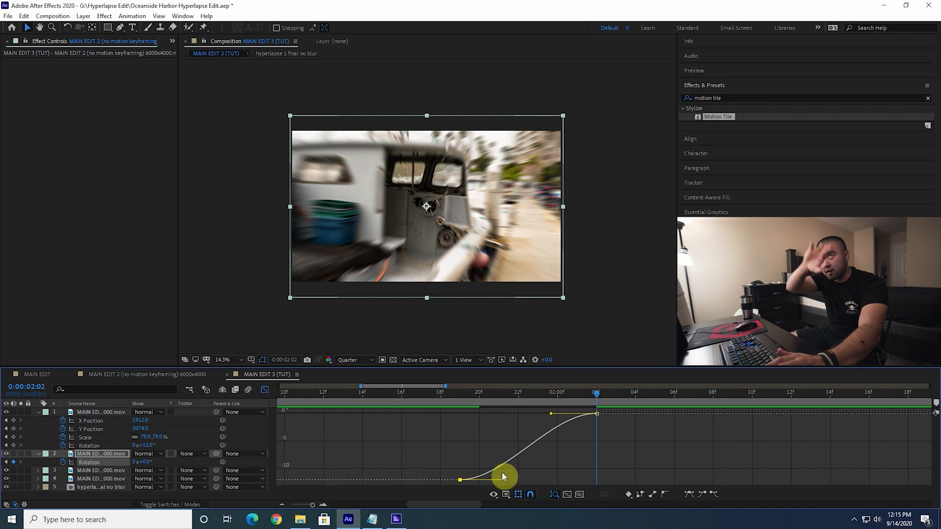
Shape the second clip's rotation curve to start steeply and flatten towards 0:00:02:02, and preview the transition for exposed edges.
drag(501, 479, 389, 392)
key(space)
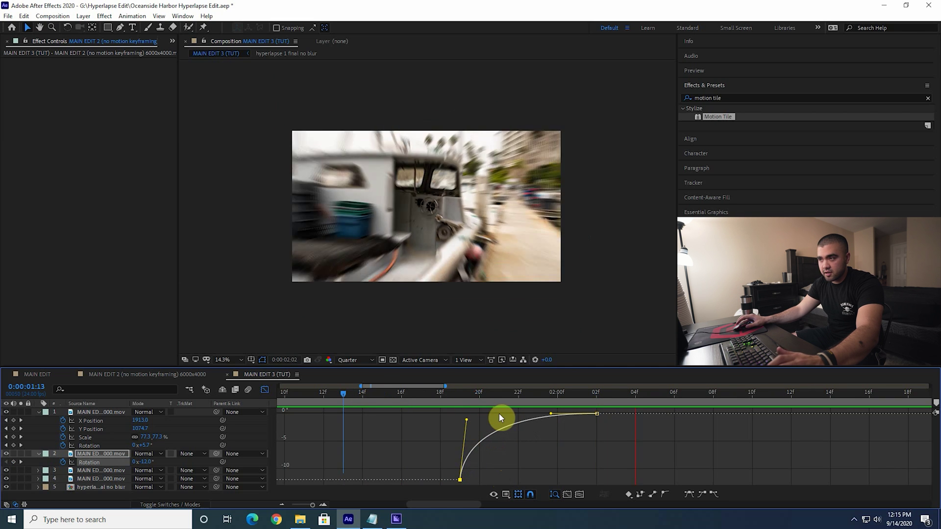
drag(410, 392, 501, 393)
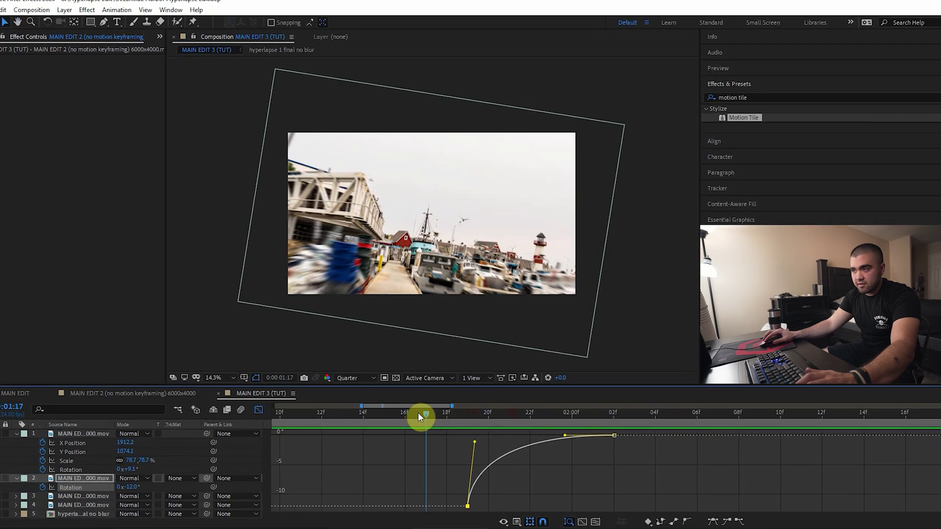
drag(580, 528, 521, 528)
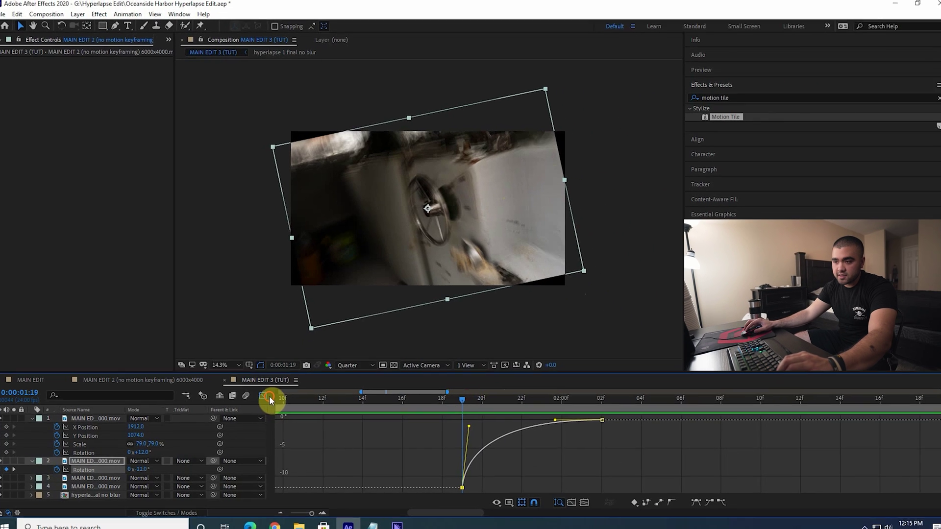
Keyframe the second clip's scale from 78% at 0:00:01:19 to 65% at 0:00:02:02 to cover the black corners.
click(265, 388)
click(477, 457)
key(shift+r)
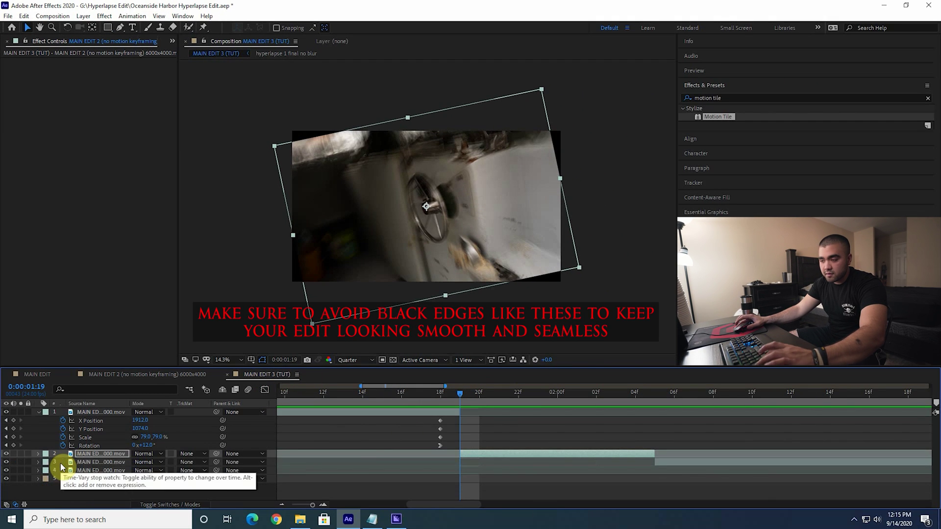
click(598, 394)
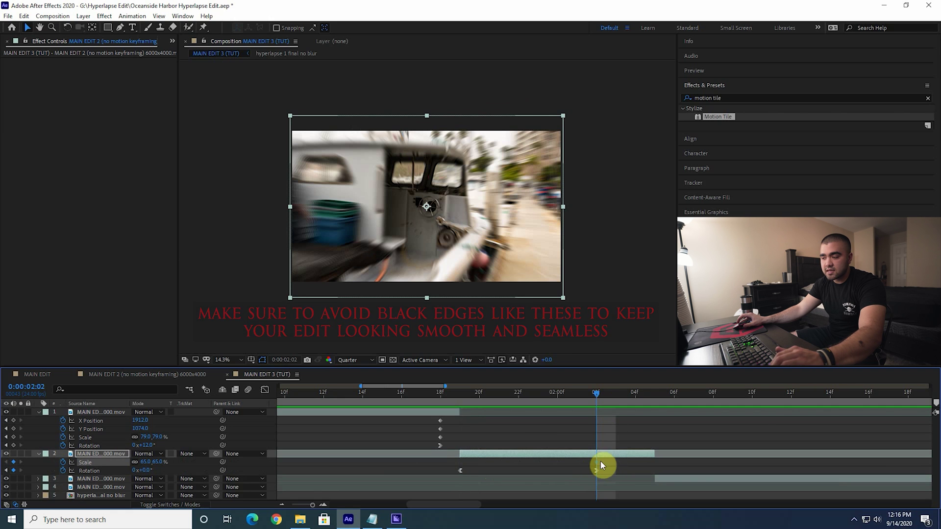
click(461, 393)
drag(142, 462, 148, 462)
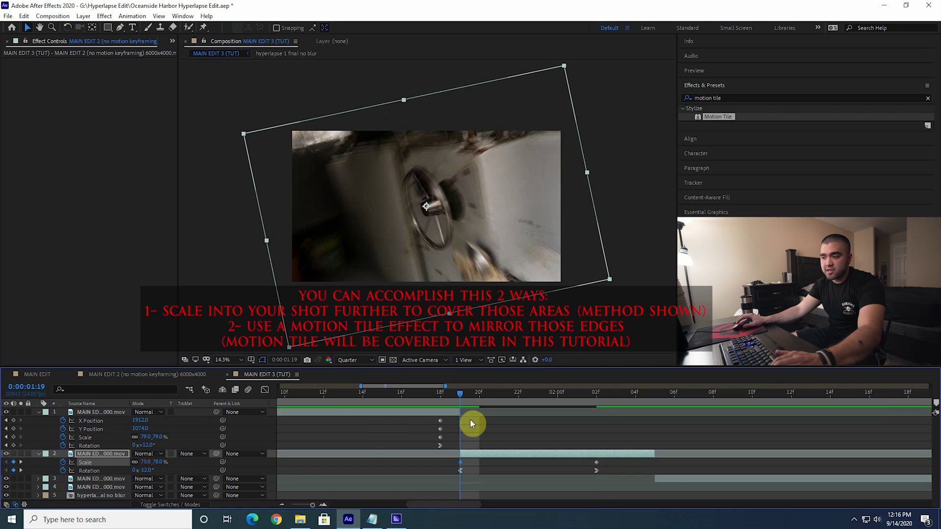
Ease both of the second clip's scale keyframes and shape the curve to drop steeply at first and level off towards the end.
key(shift+F3)
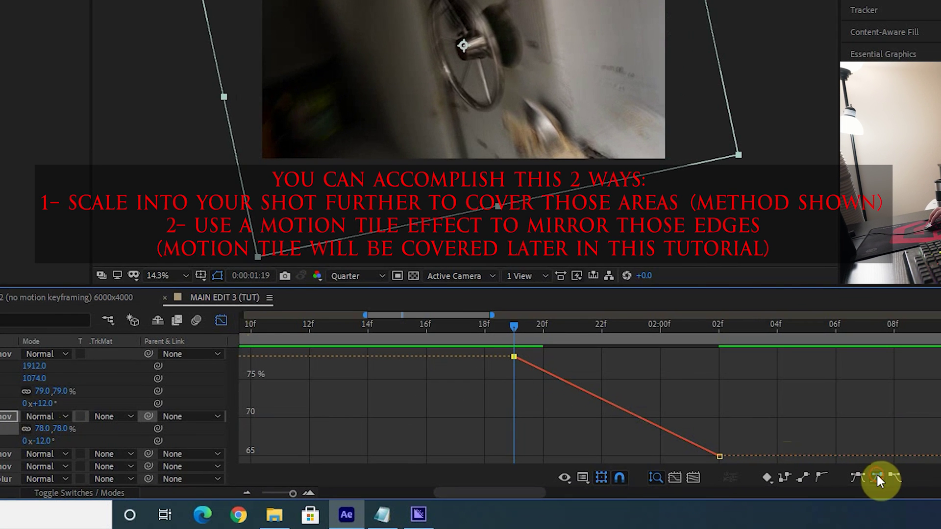
click(895, 477)
click(719, 456)
click(877, 477)
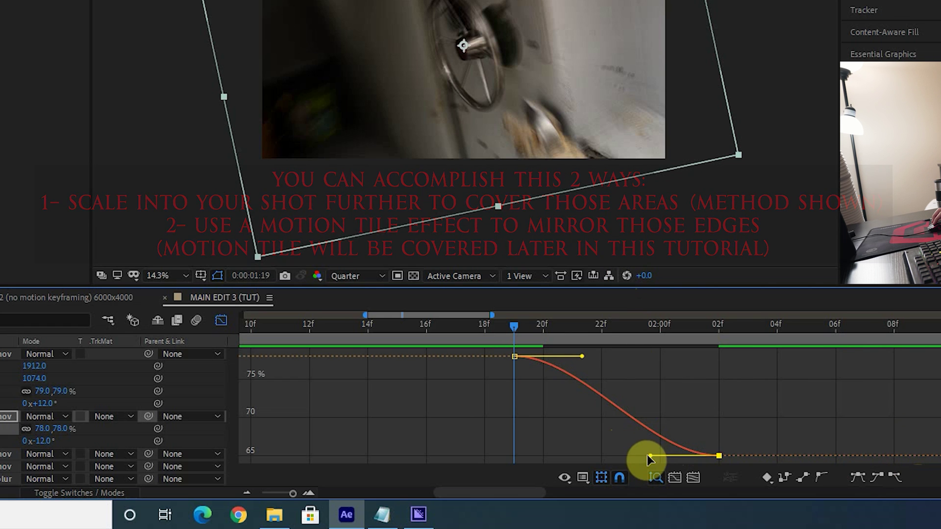
mouse_move(581, 356)
mouse_down()
mouse_move(558, 414)
mouse_move(502, 449)
mouse_up()
Replay the cut between the first and second clips to examine the combined rotation and scale transition.
drag(514, 335, 414, 355)
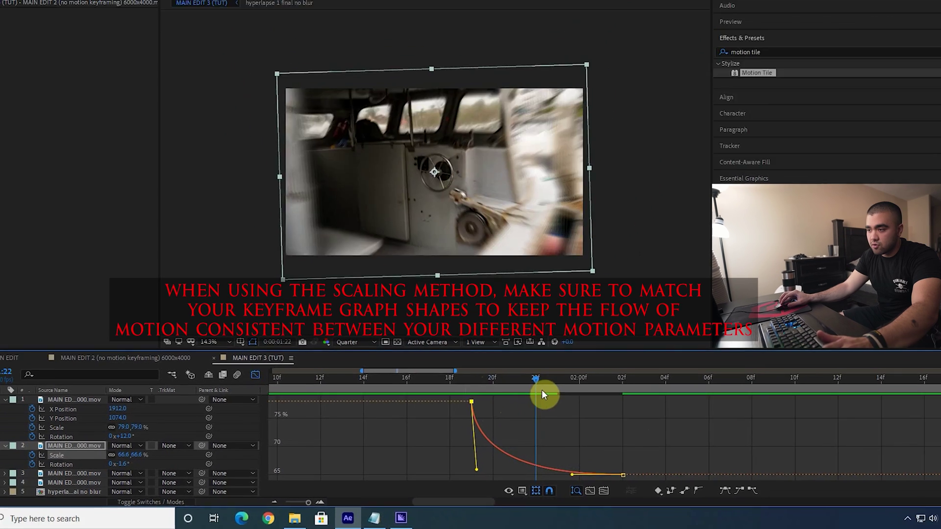
drag(394, 413, 343, 403)
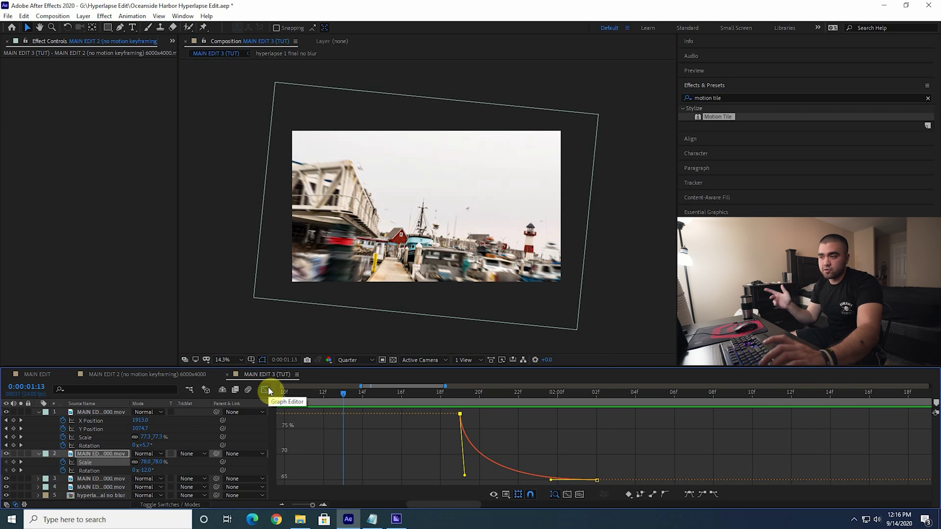
click(265, 389)
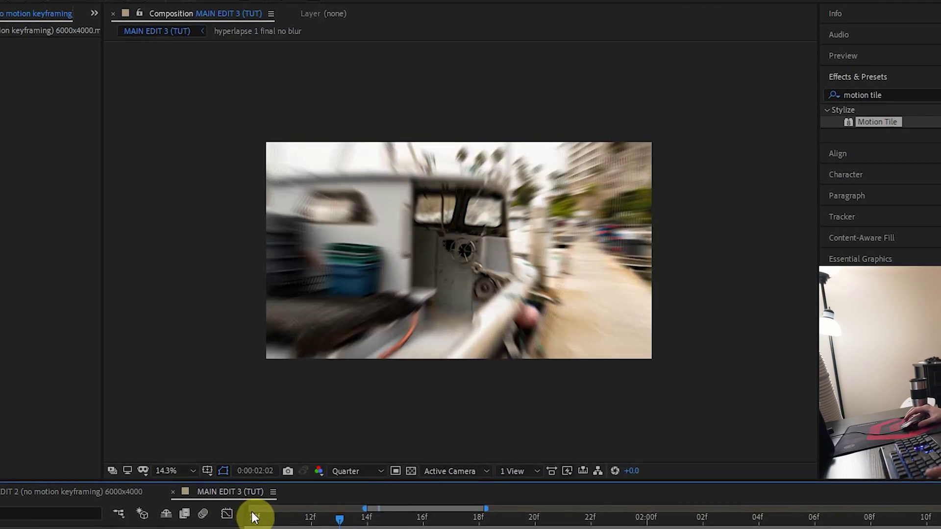
key(space)
drag(460, 442, 366, 442)
key(space)
drag(368, 527, 586, 526)
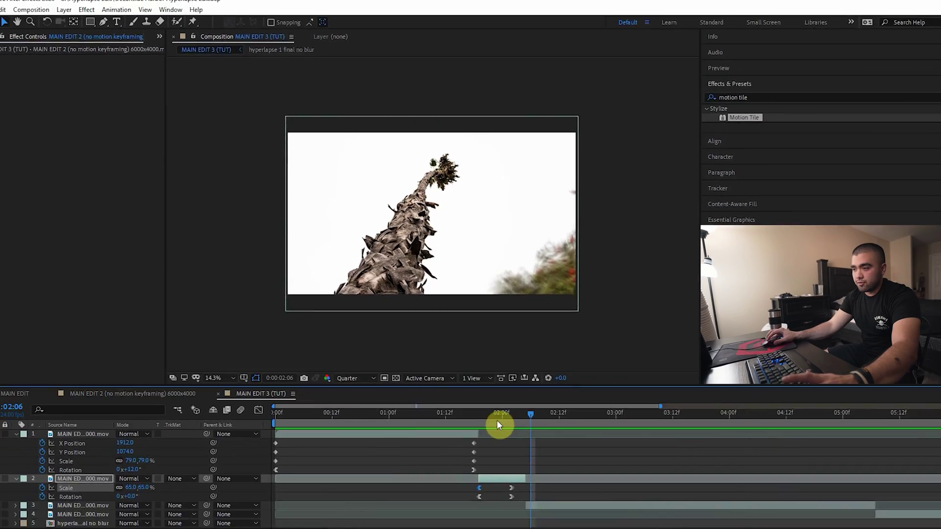
drag(497, 424, 328, 427)
key(space)
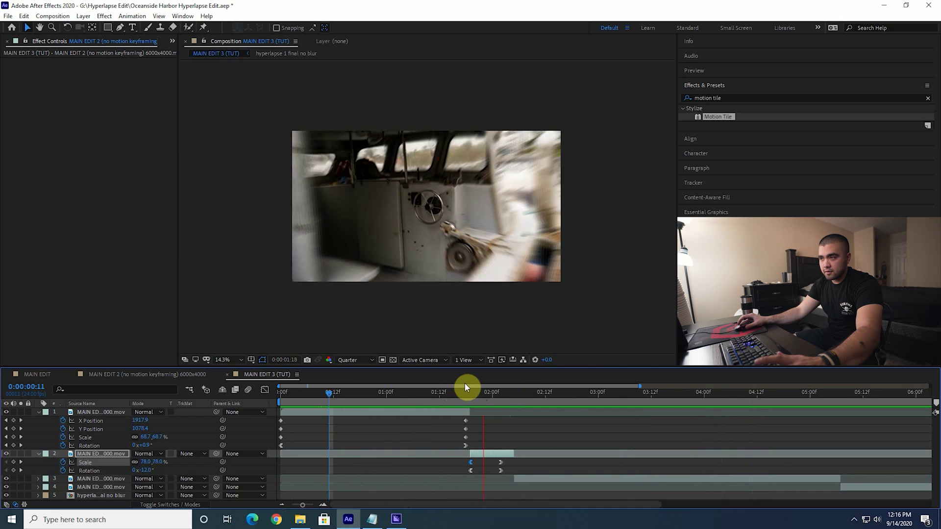
At 0:00:00:00, set the first clip's rotation to -12° and scale to 73%, and preview the motion.
key(Home)
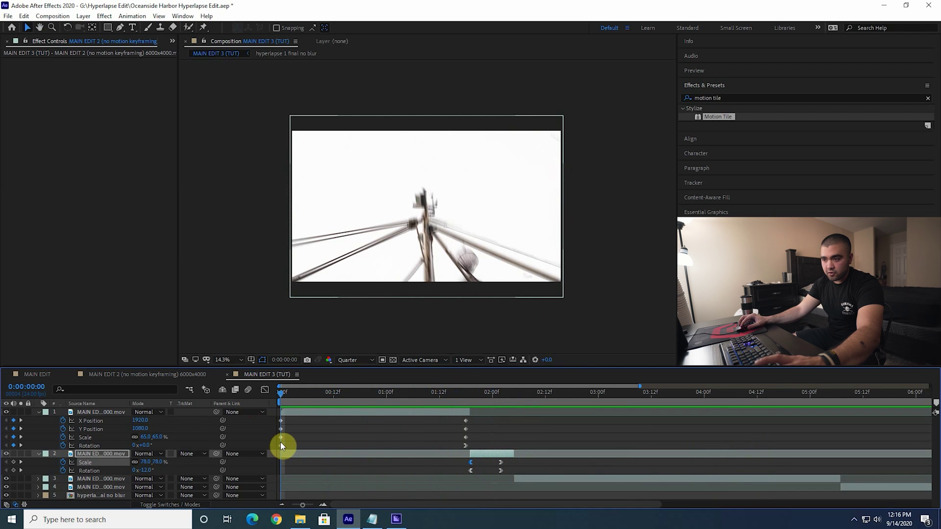
click(281, 445)
click(265, 390)
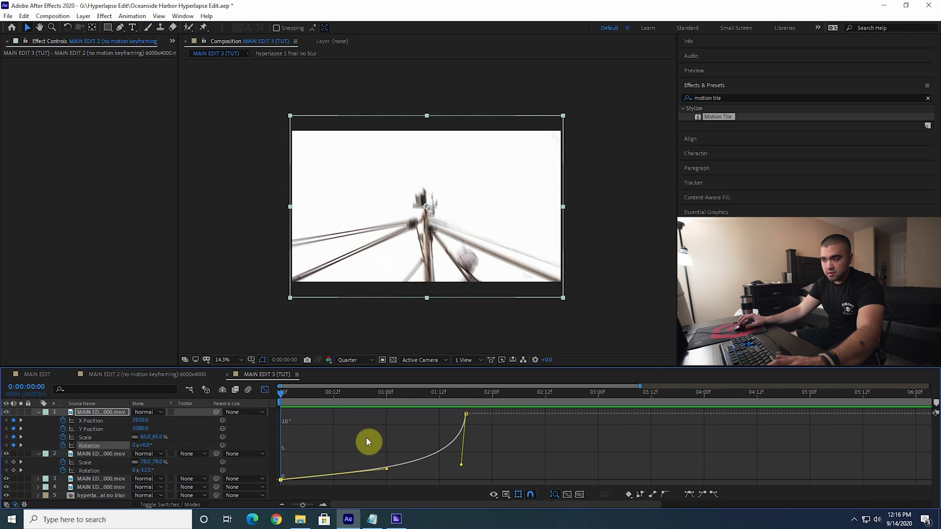
key(shift+F3)
drag(144, 444, 151, 437)
key(space)
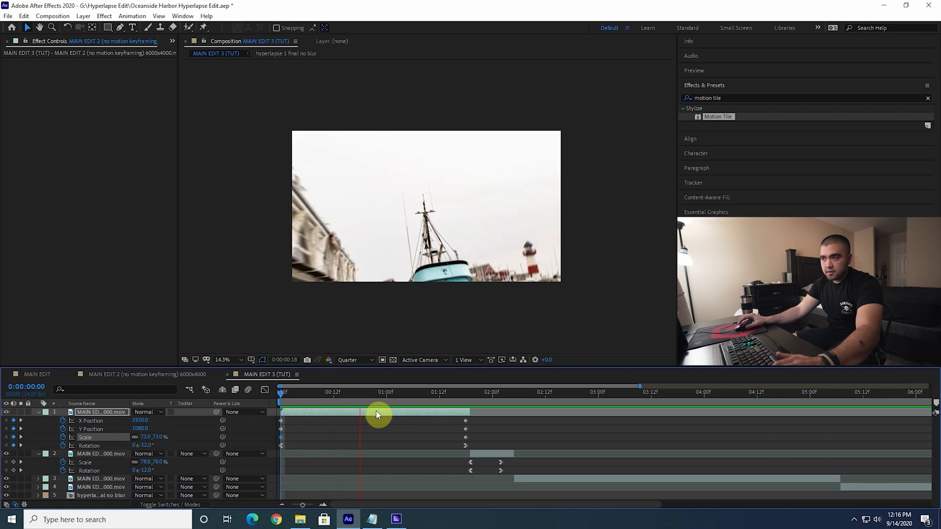
Apply an ease-in to the first clip's ending scale keyframe and view its rotation curve for comparison.
click(464, 436)
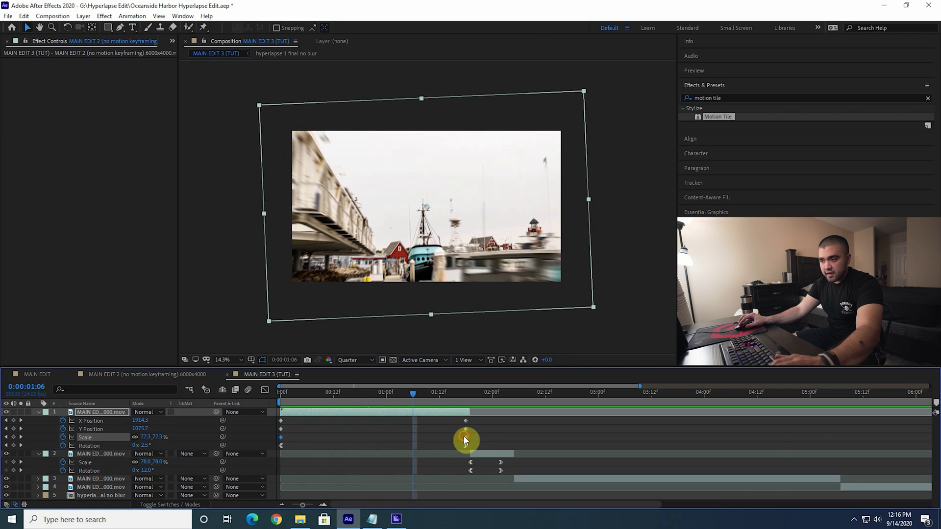
click(265, 389)
click(702, 494)
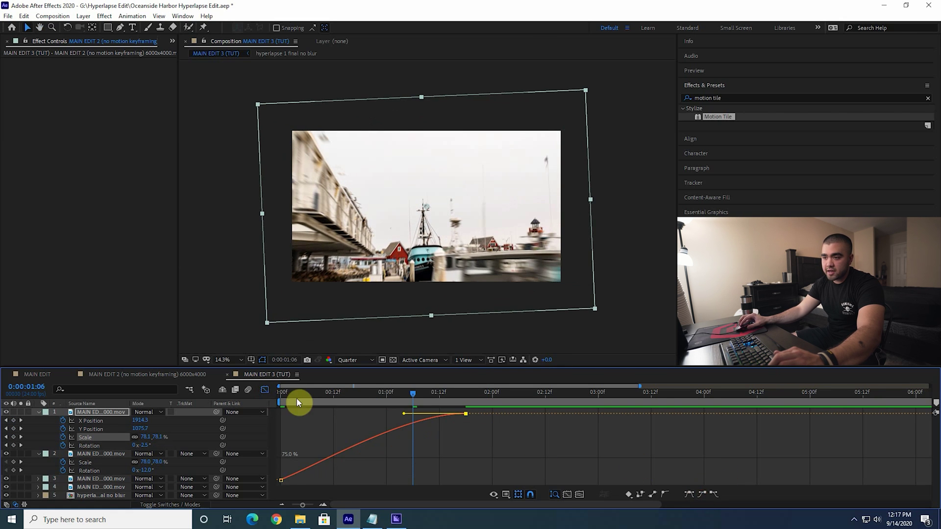
key(shift+F3)
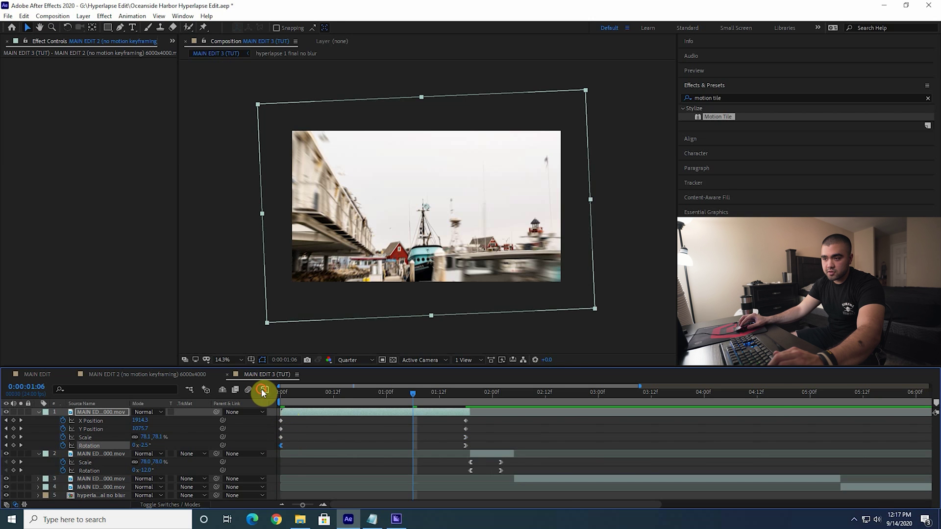
click(263, 390)
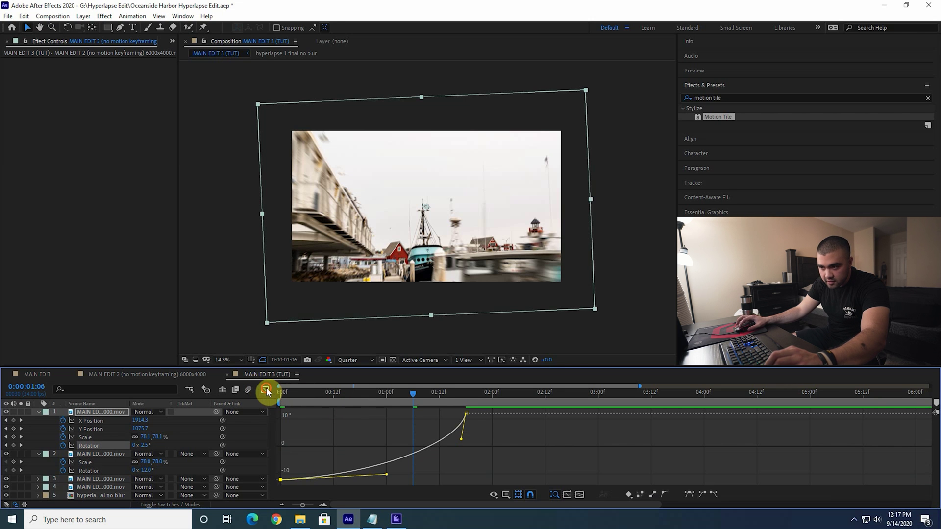
click(266, 388)
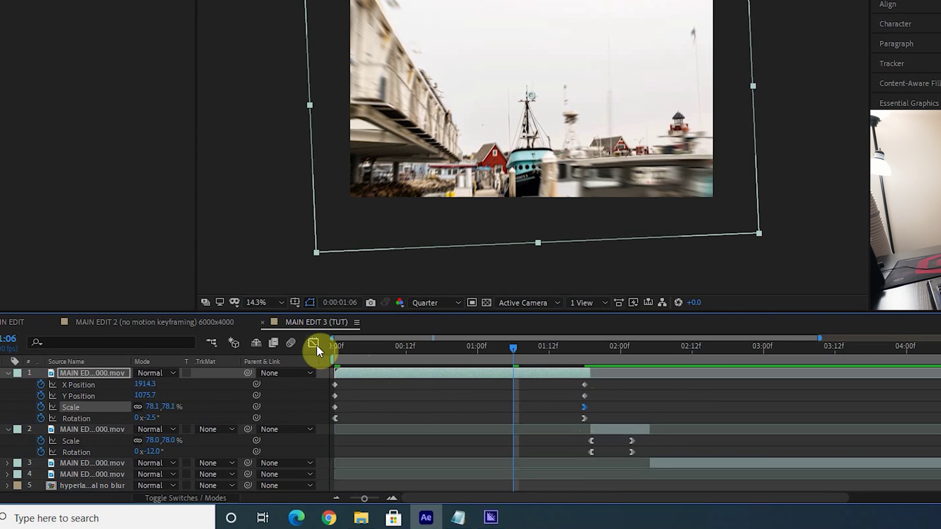
Ease out of the first clip's starting scale keyframe and shape the scale curve to rise slowly at first and steeply at the end.
click(297, 357)
click(335, 463)
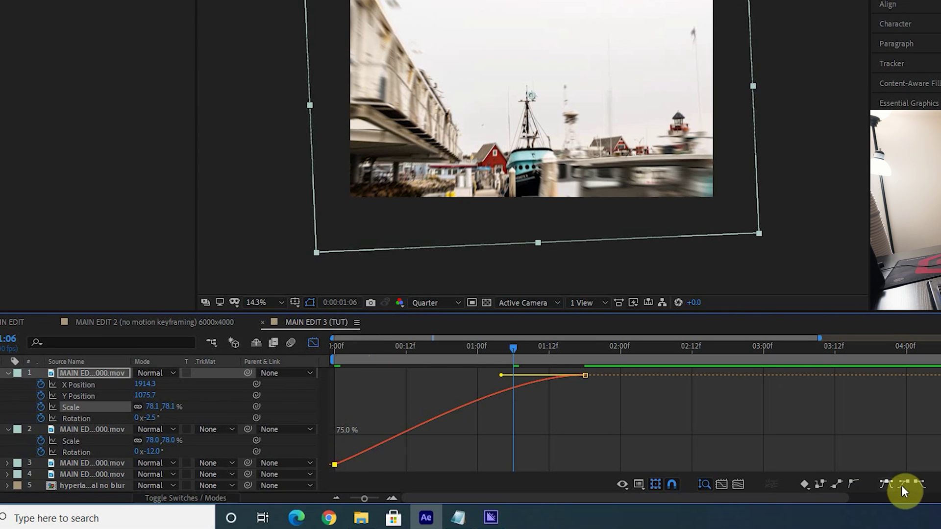
click(917, 483)
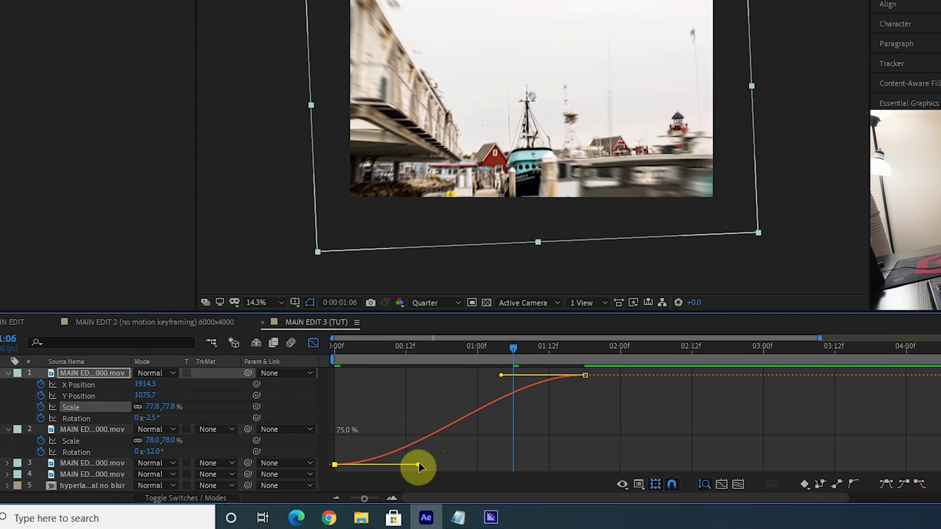
drag(418, 466, 497, 440)
drag(501, 375, 577, 431)
click(498, 441)
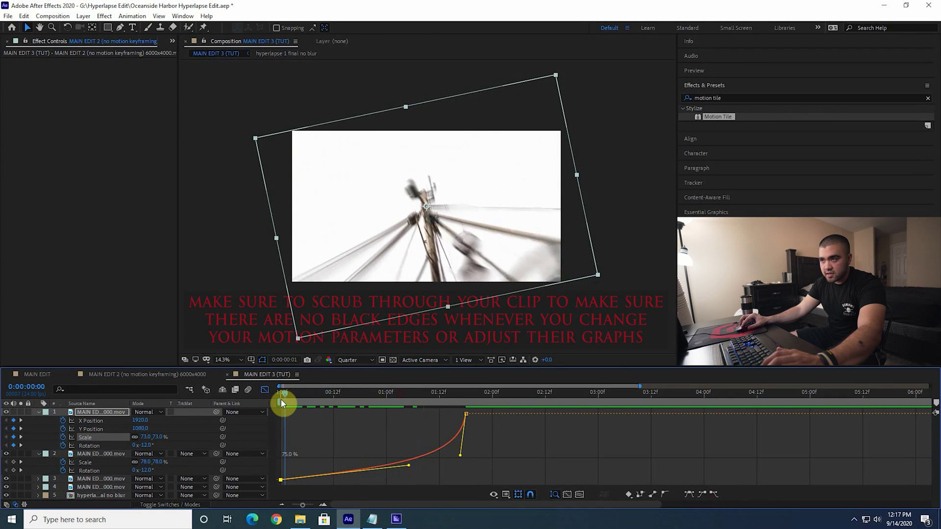
Scrub through the start of the first clip to check for black edges, and preview the eased motion.
drag(280, 392, 324, 393)
click(265, 389)
key(space)
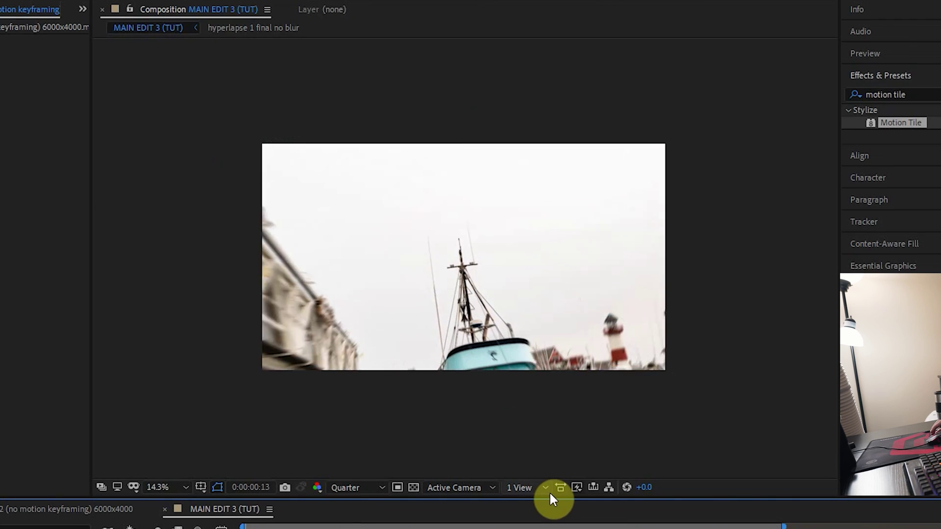
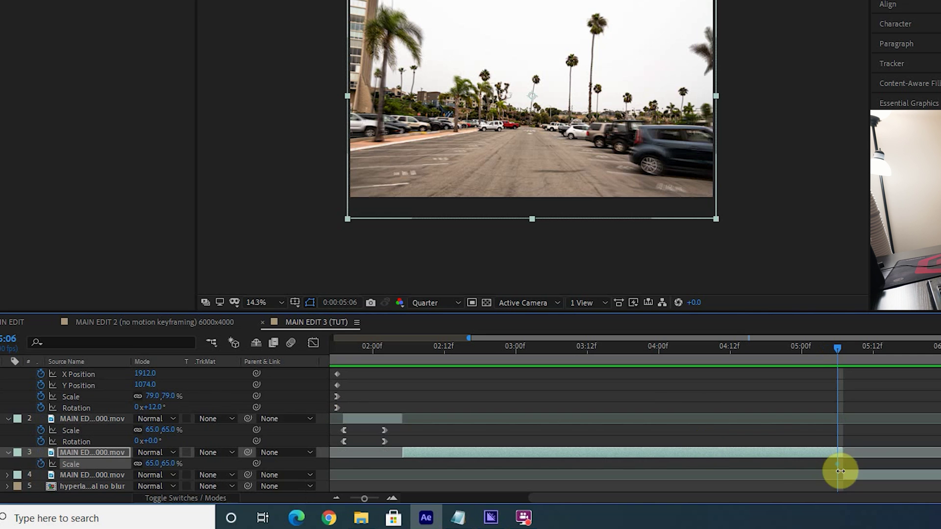
Keyframe the third clip's scale at 65% at 0:00:05:06 and 100% at 0:00:04:14, and preview the zoom.
drag(839, 348, 743, 370)
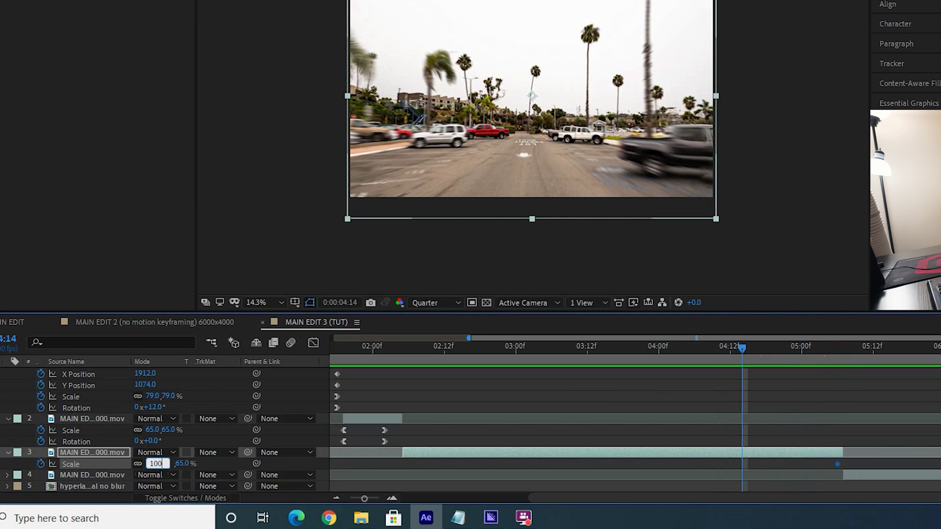
click(153, 469)
drag(742, 349, 724, 365)
key(space)
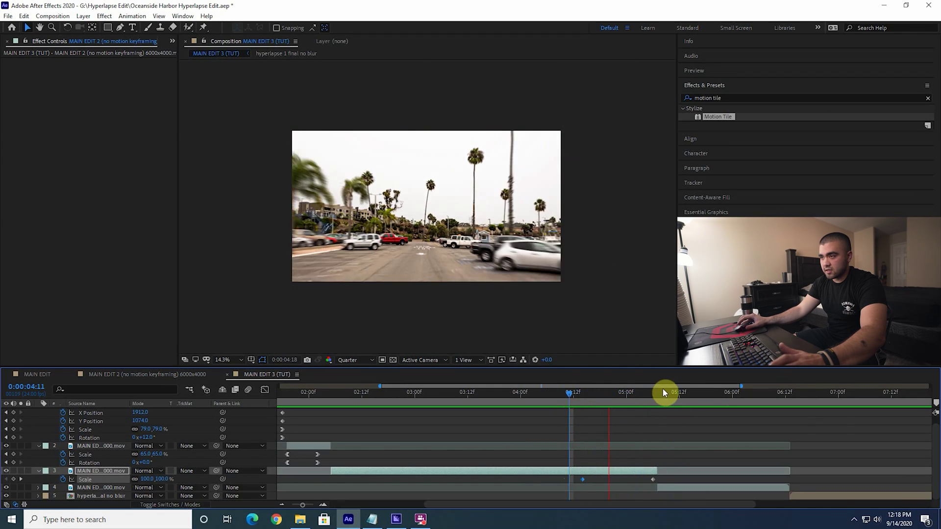
key(space)
Keyframe the fourth clip's scale at 65% at 0:00:05:17 and 100% at its start, 0:00:05:07.
click(701, 488)
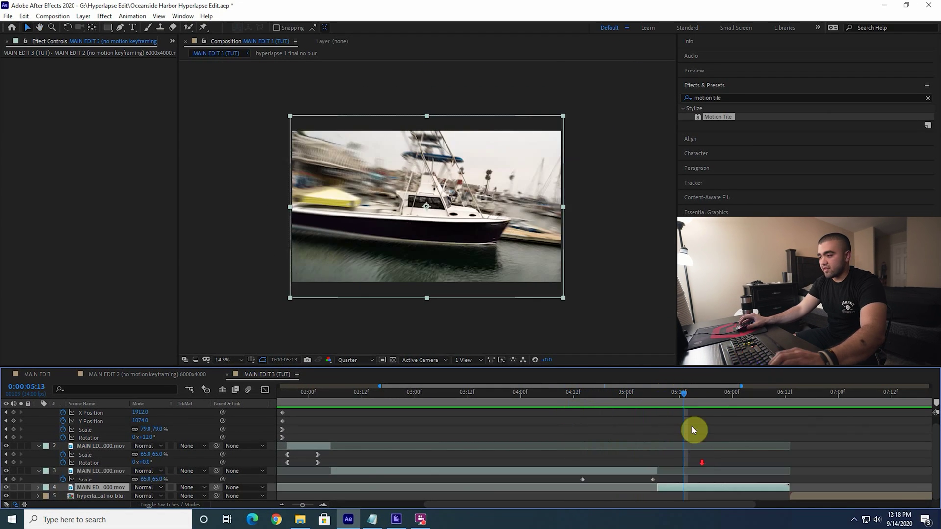
drag(684, 398, 702, 398)
key(s)
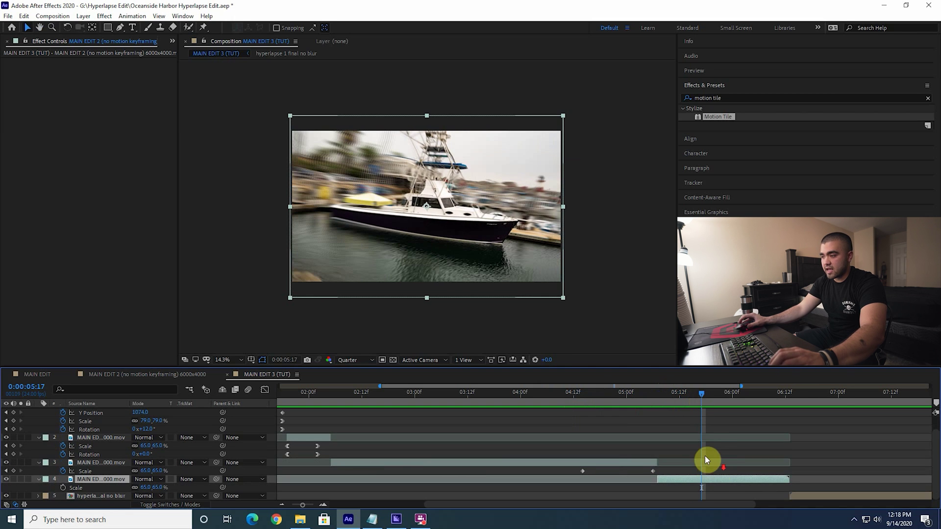
click(63, 487)
click(660, 401)
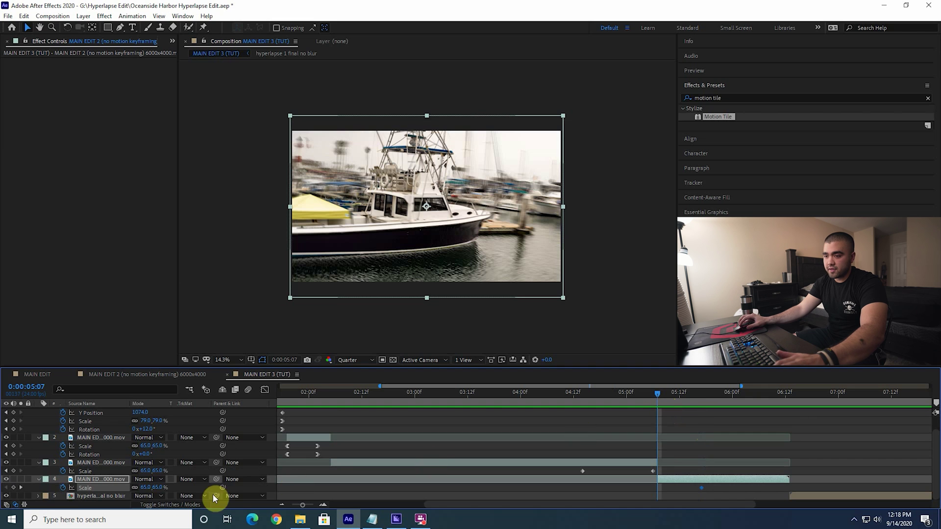
text(100)
key(Return)
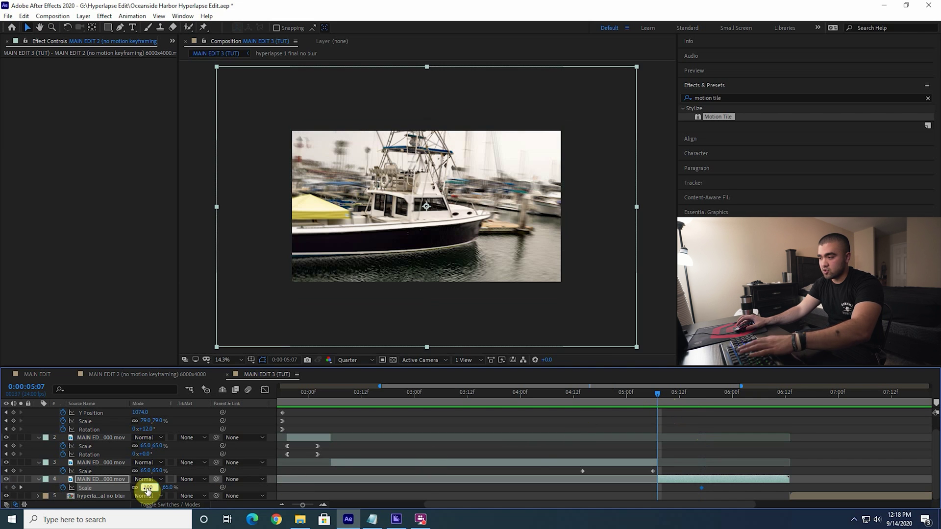
Preview the scale transition between the third and fourth clips several times from around 0:00:04:04.
drag(655, 394, 564, 399)
key(space)
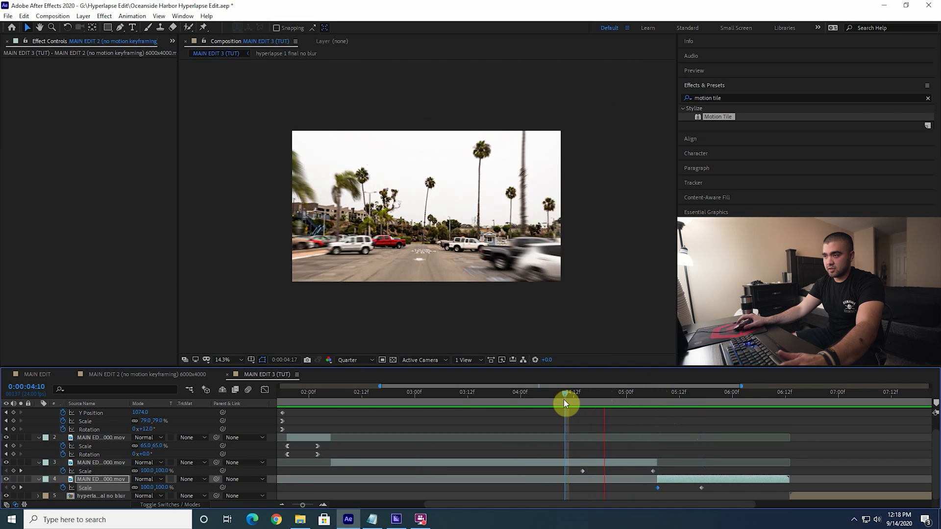
key(space)
click(538, 397)
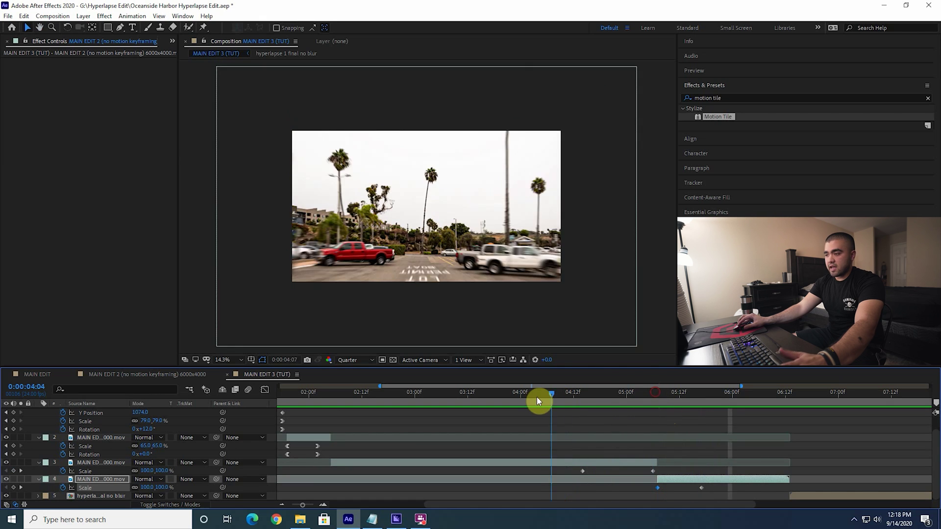
key(space)
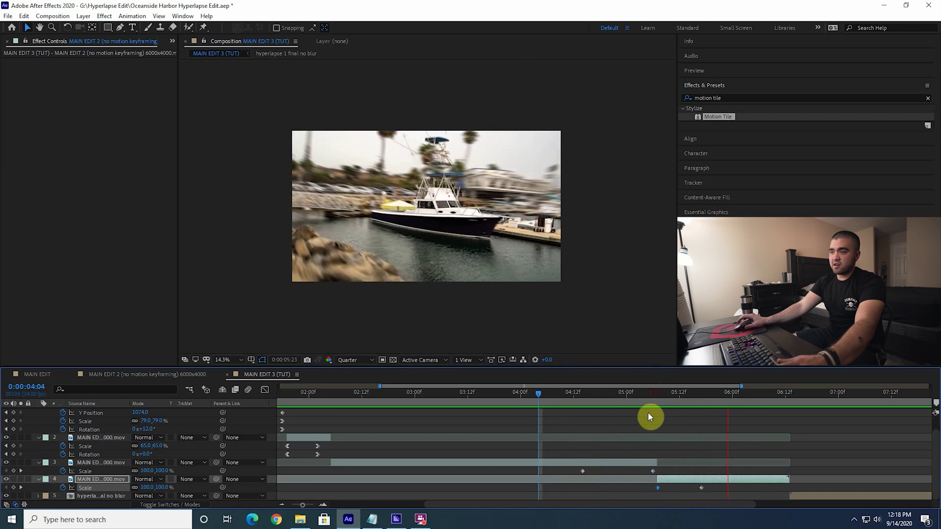
key(space)
click(554, 394)
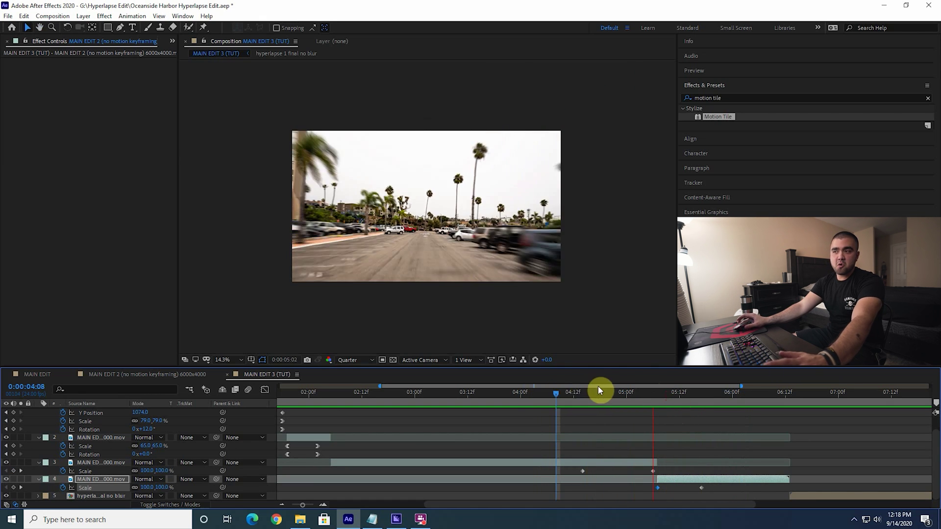
key(space)
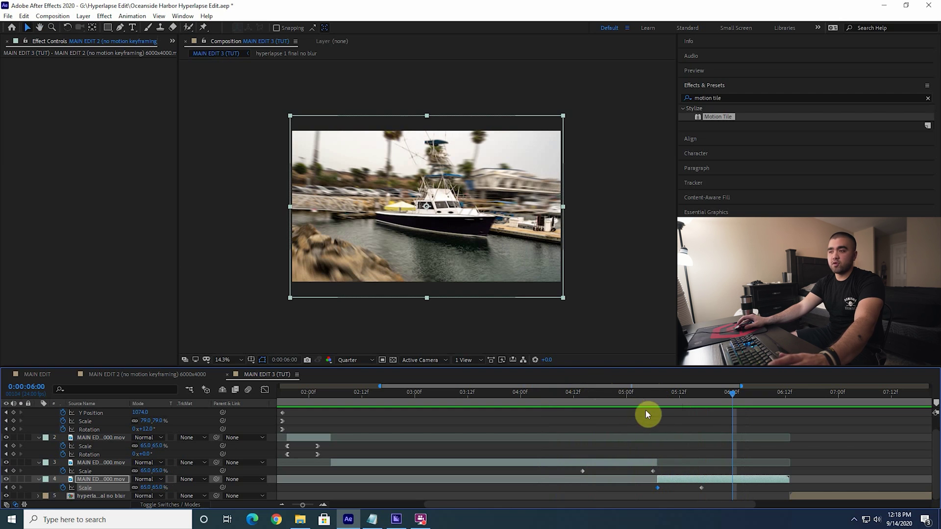
Ease the third clip's two scale keyframes and shape the curve to fall slowly at first and steeply at the end.
click(584, 399)
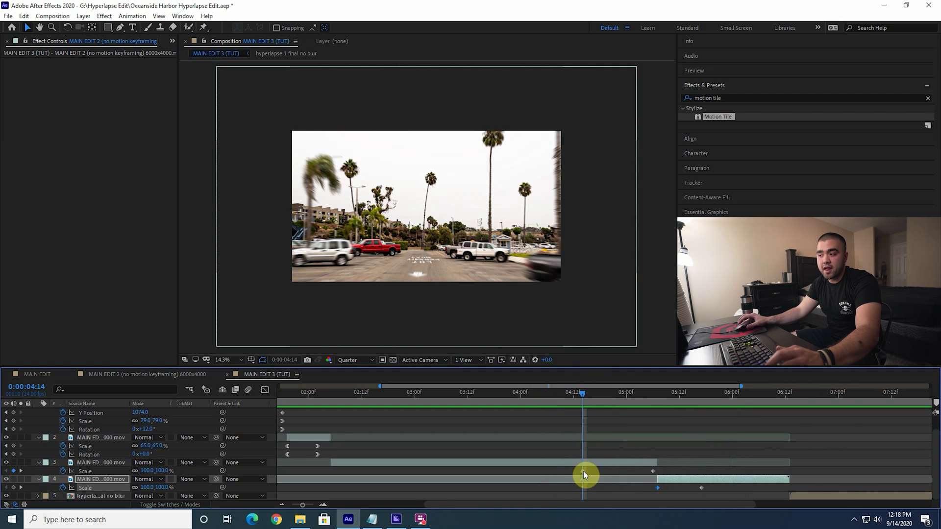
click(583, 471)
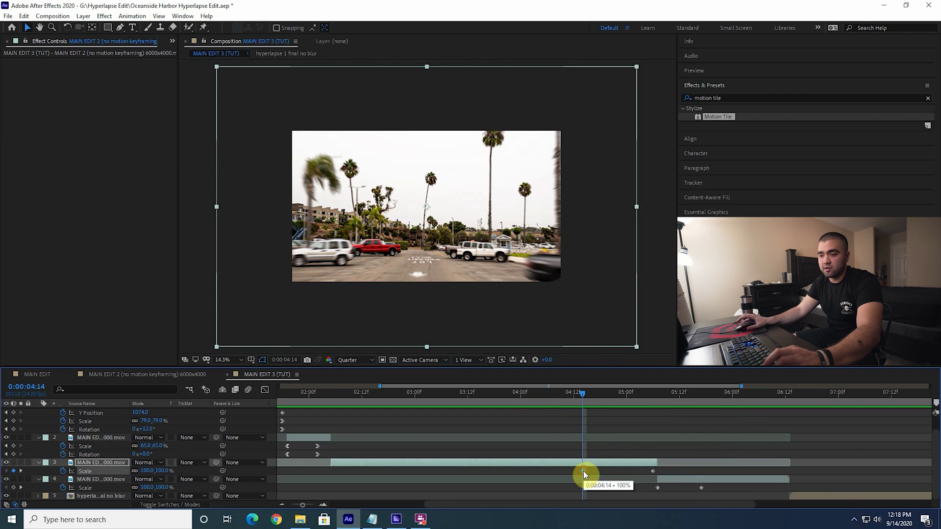
click(265, 390)
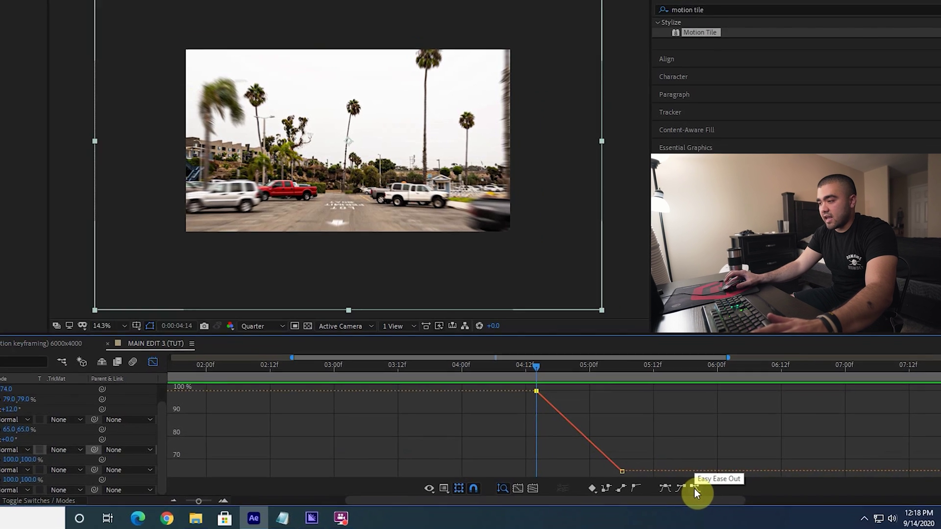
click(713, 494)
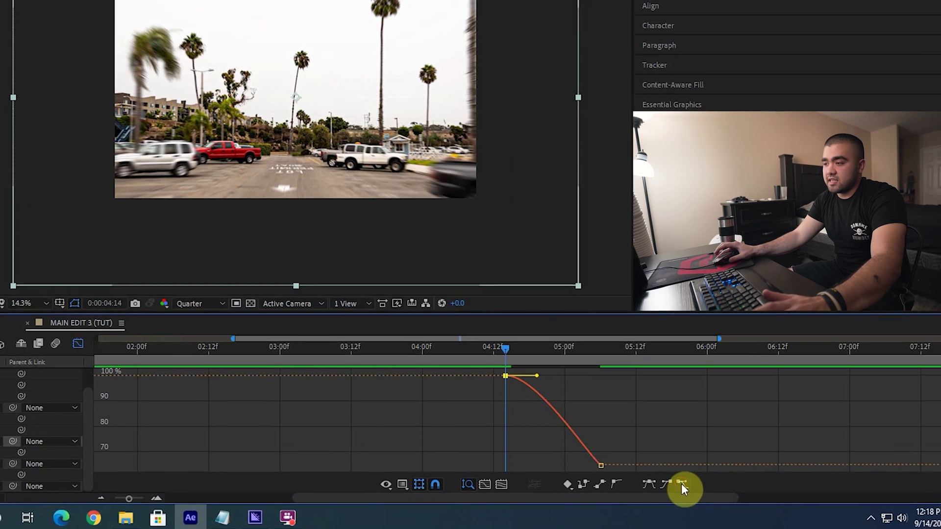
click(599, 464)
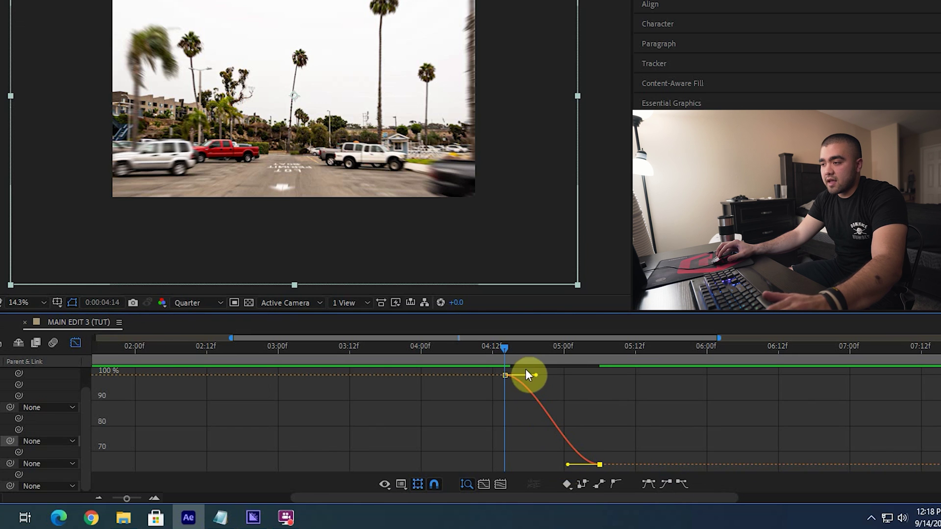
drag(535, 376, 573, 375)
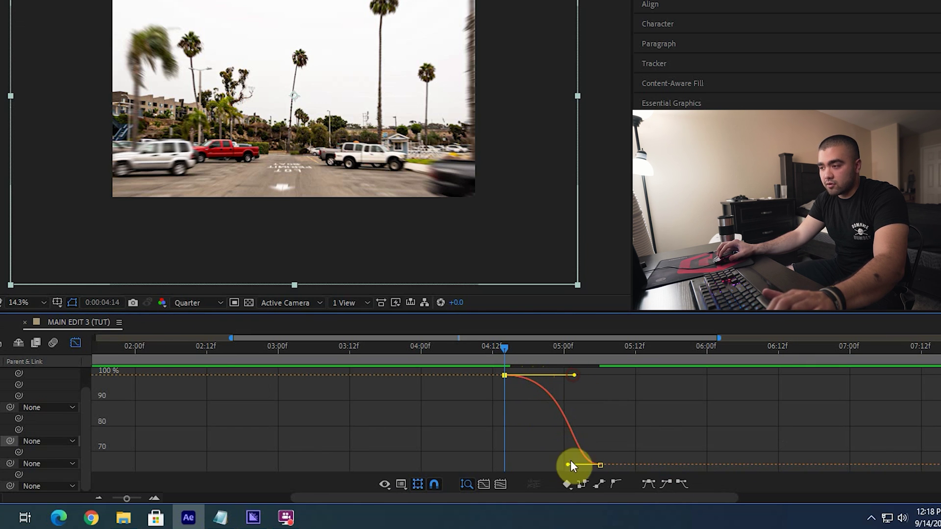
drag(568, 464, 595, 420)
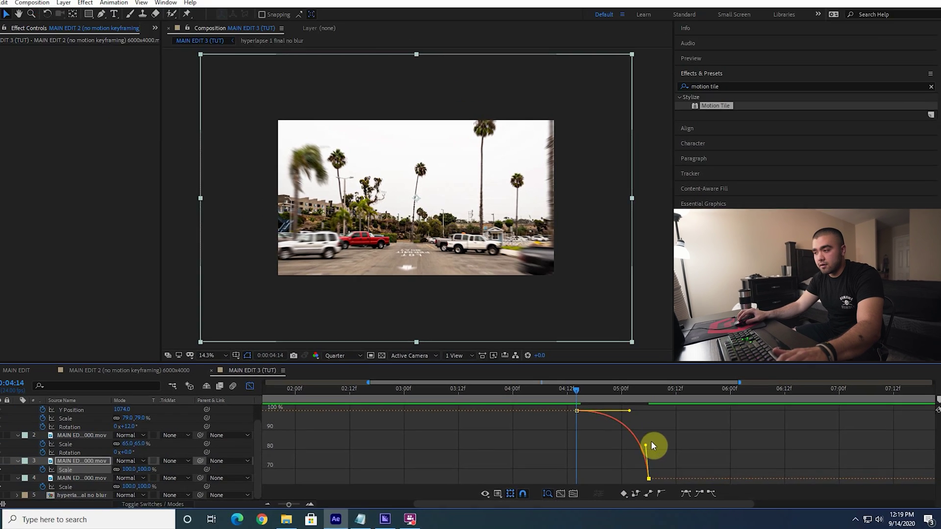
key(shift+F3)
Ease the fourth clip's scale keyframes, shape the curve to fall steeply at its start, and preview the transition.
click(657, 488)
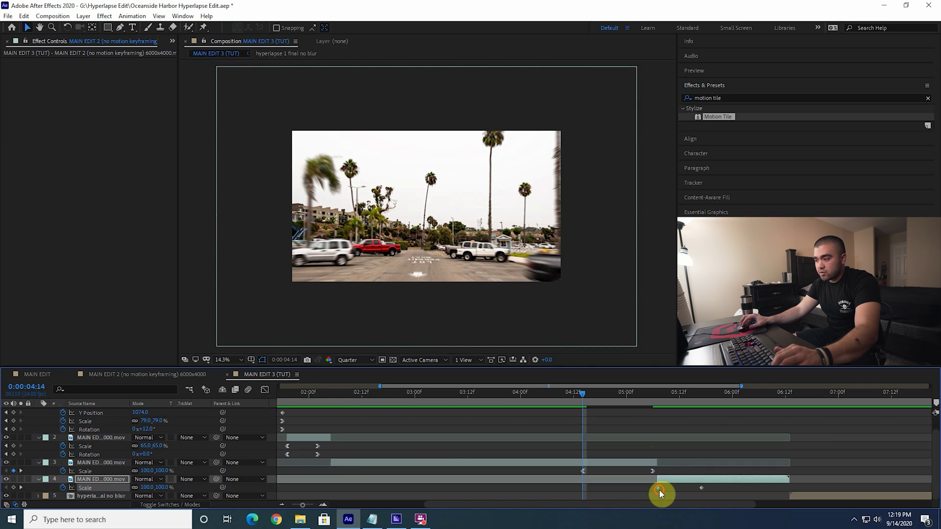
click(264, 390)
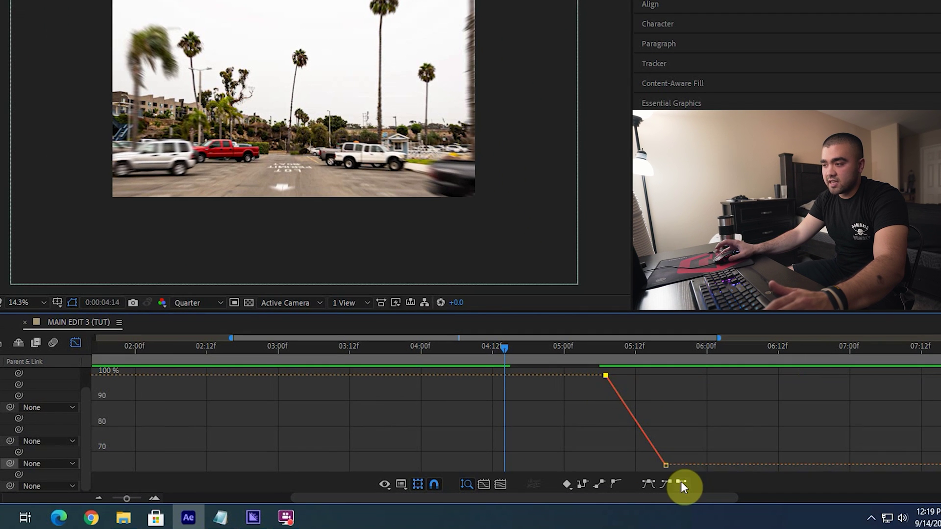
click(681, 483)
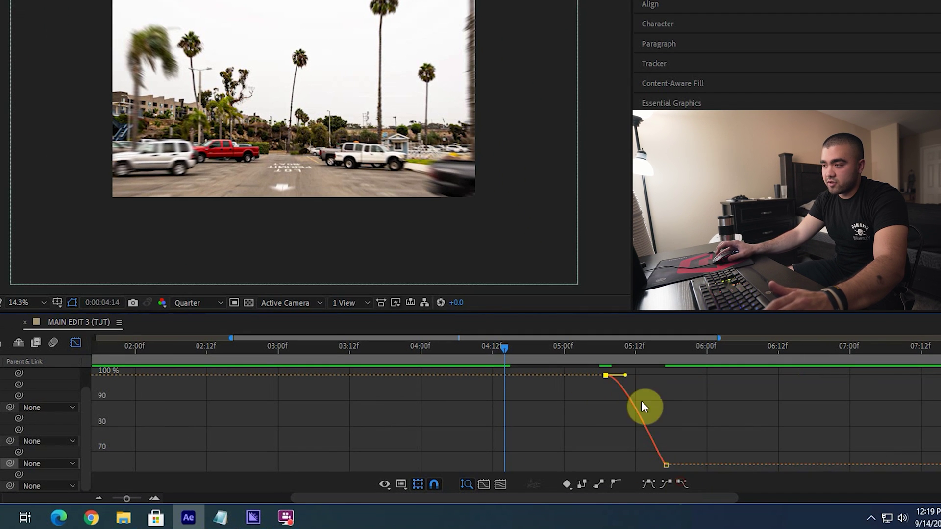
drag(625, 378, 618, 392)
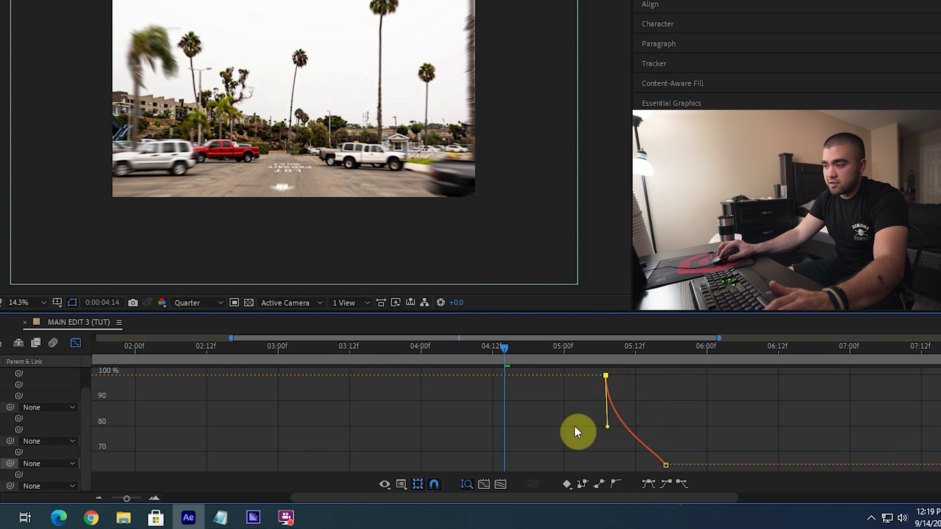
click(666, 465)
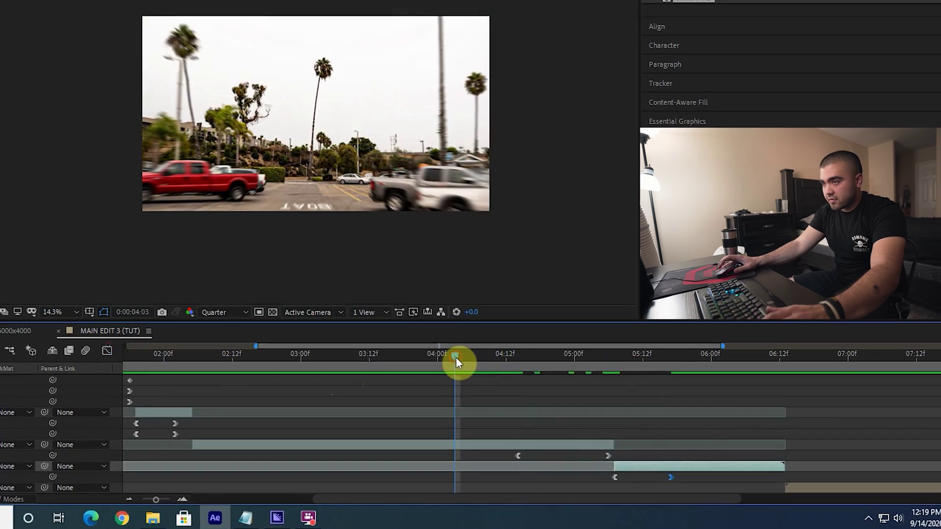
key(space)
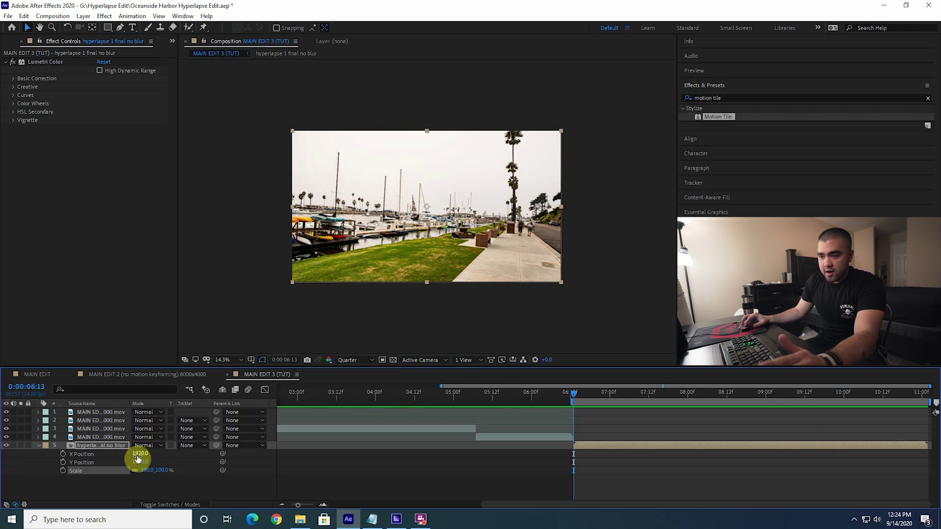
Shift the hyperlapse clip's X position to 2069 and apply Motion Tile with output width and height 200 and mirrored edges.
drag(139, 458, 203, 448)
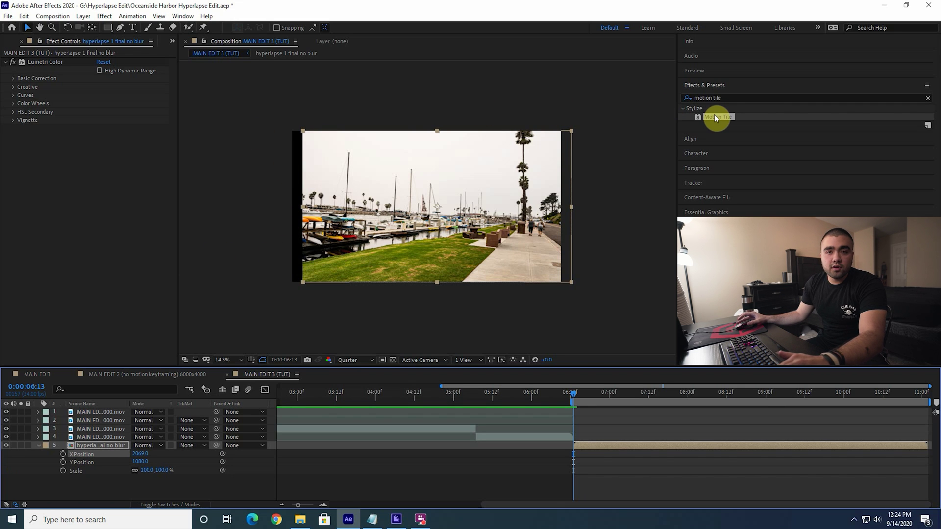
drag(723, 118, 615, 444)
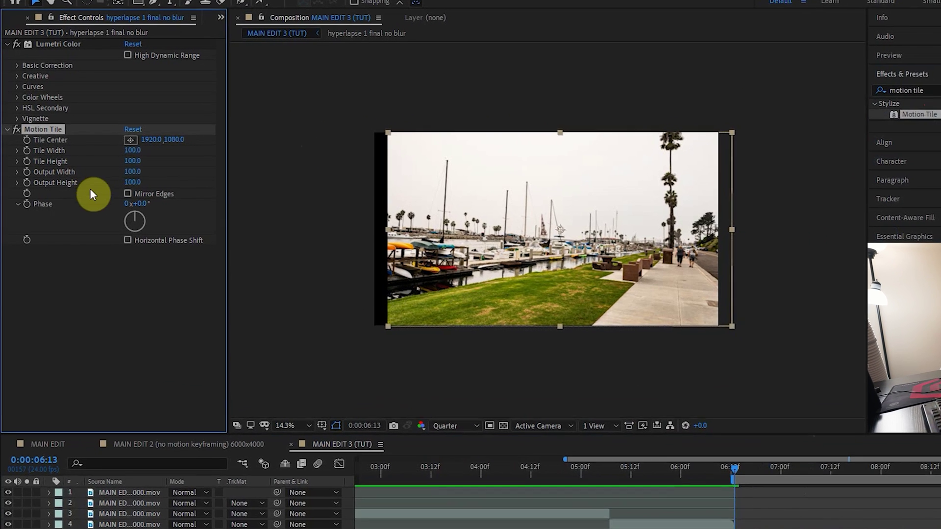
text(200)
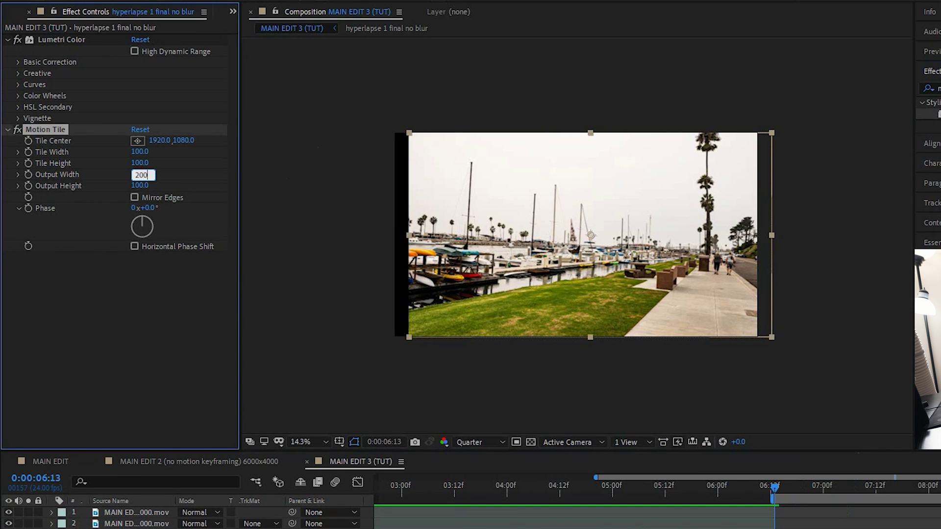
key(Return)
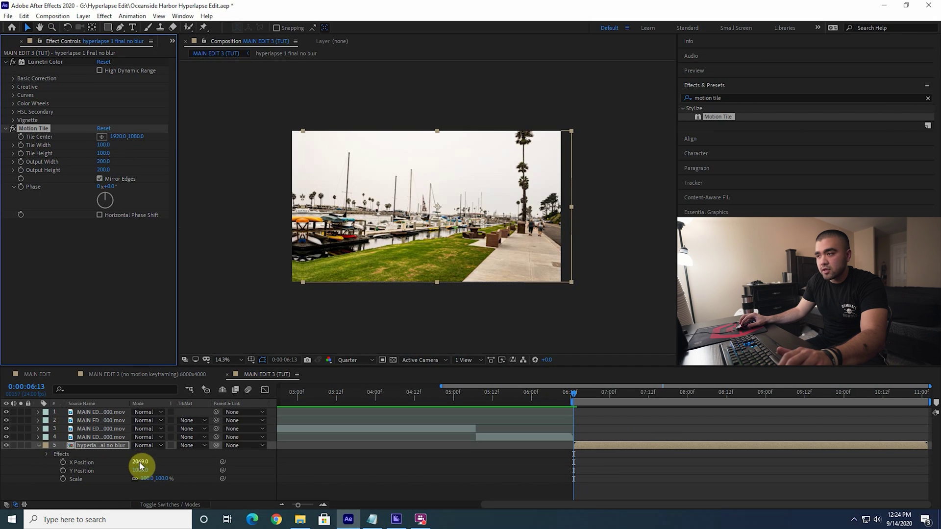
Try rotating the hyperlapse clip to test the mirrored edges, and undo the rotation and the horizontal shift.
drag(140, 466, 155, 447)
key(ctrl+z)
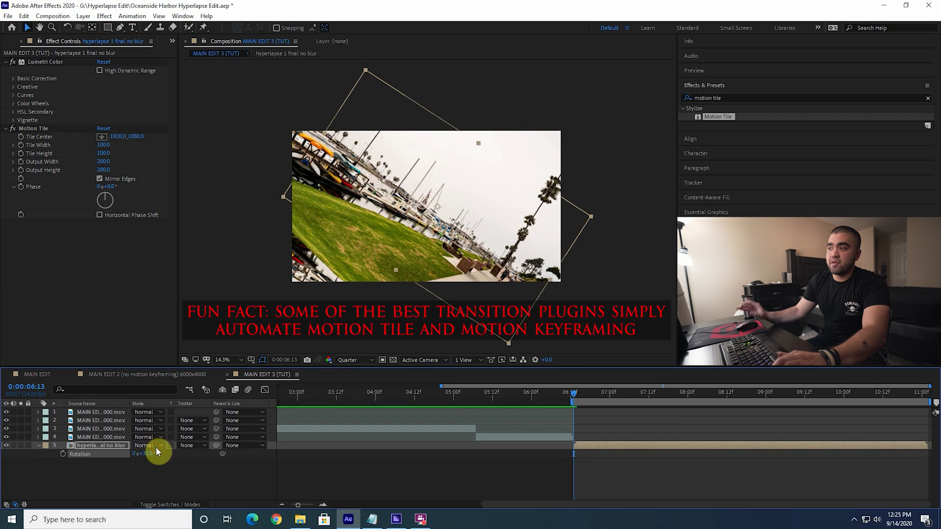
key(ctrl+z)
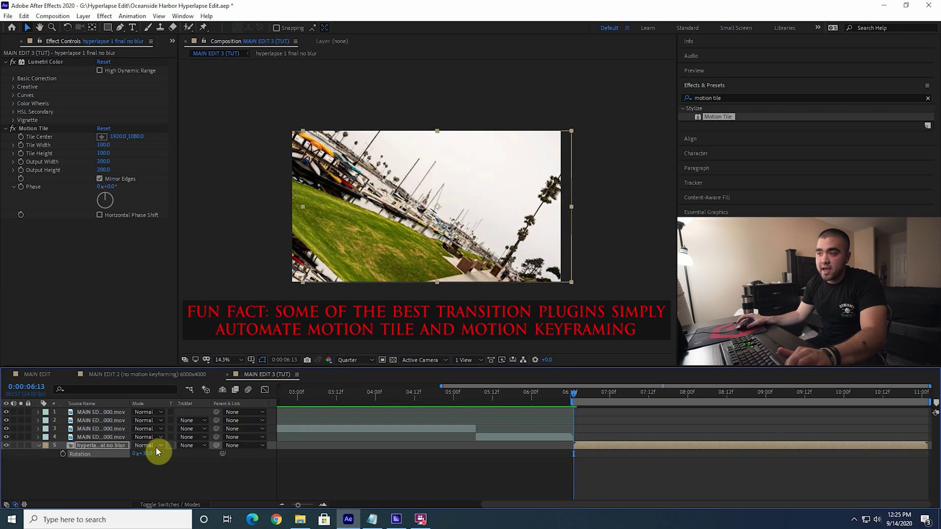
key(ctrl+z)
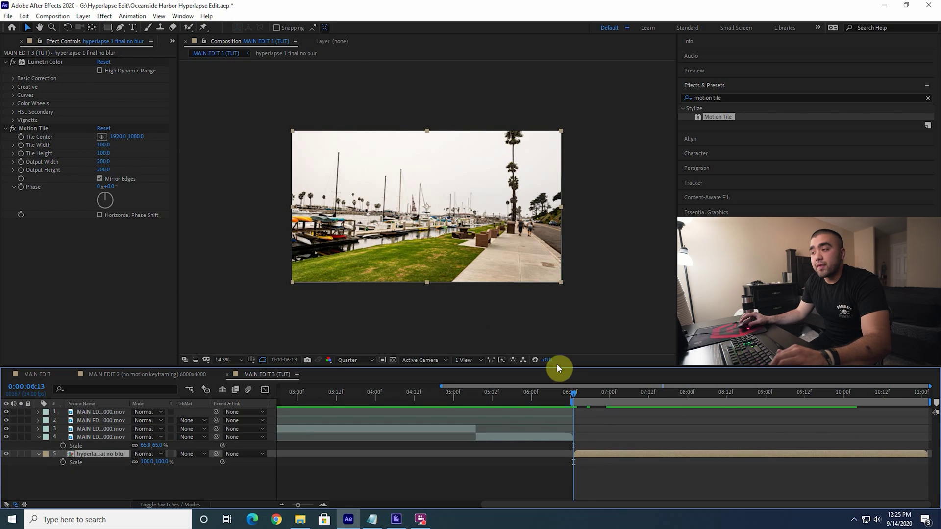
Shift the hyperlapse clip's X position to 10 at 0:00:08:14 and scrub through the footage to examine the mirrored edge.
drag(574, 392, 712, 386)
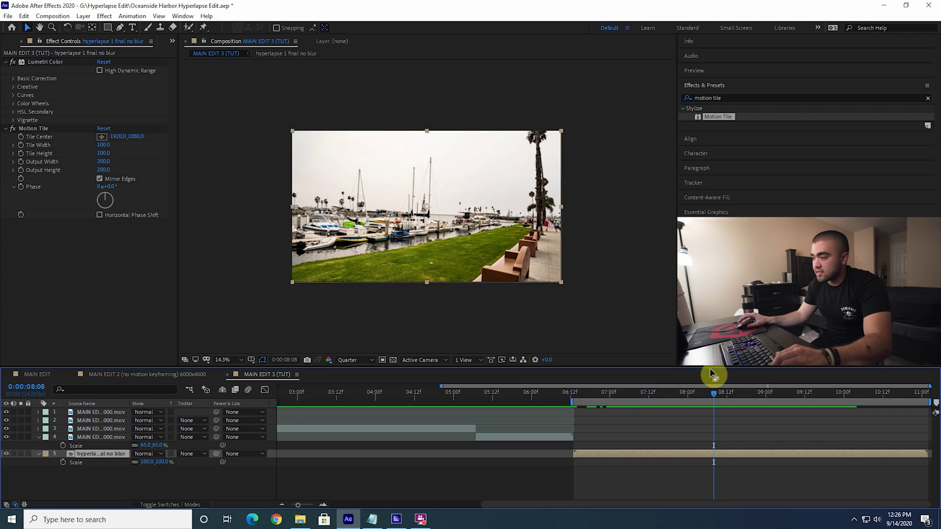
drag(708, 393, 733, 381)
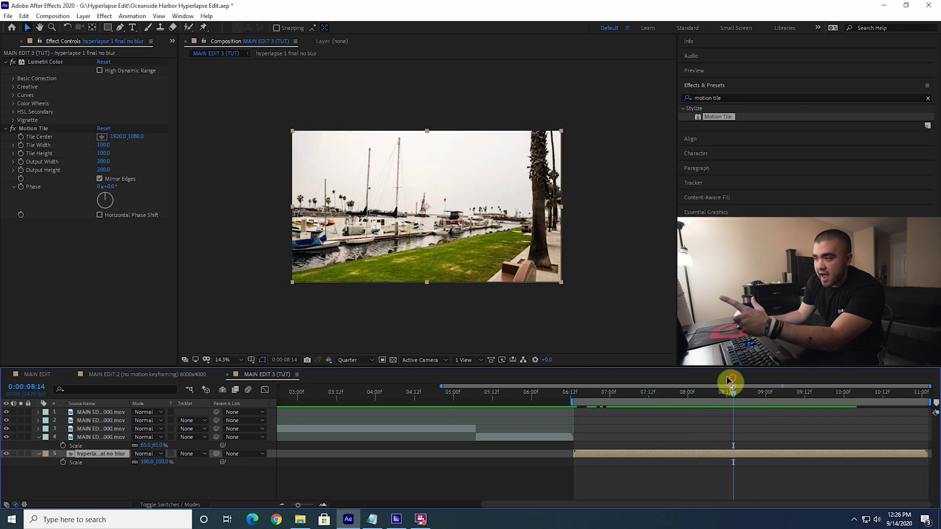
key(p)
drag(148, 465, 56, 464)
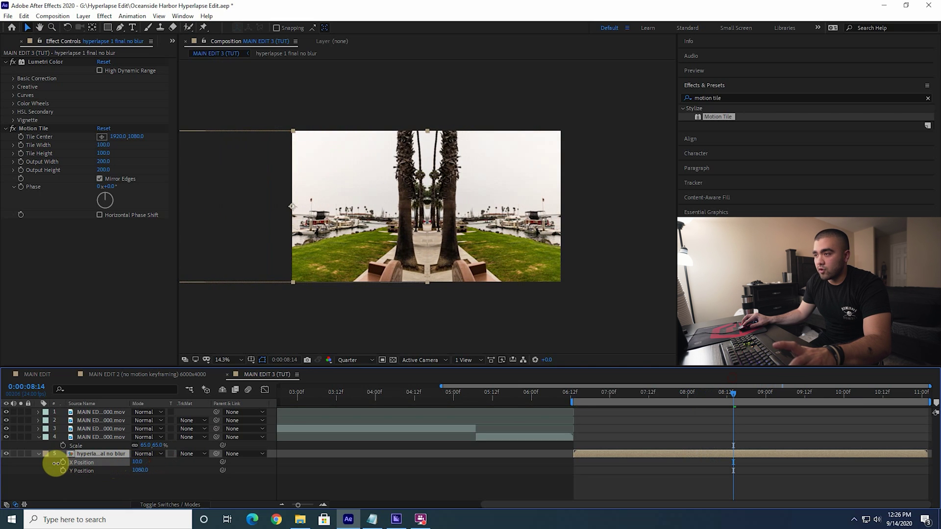
drag(733, 393, 768, 379)
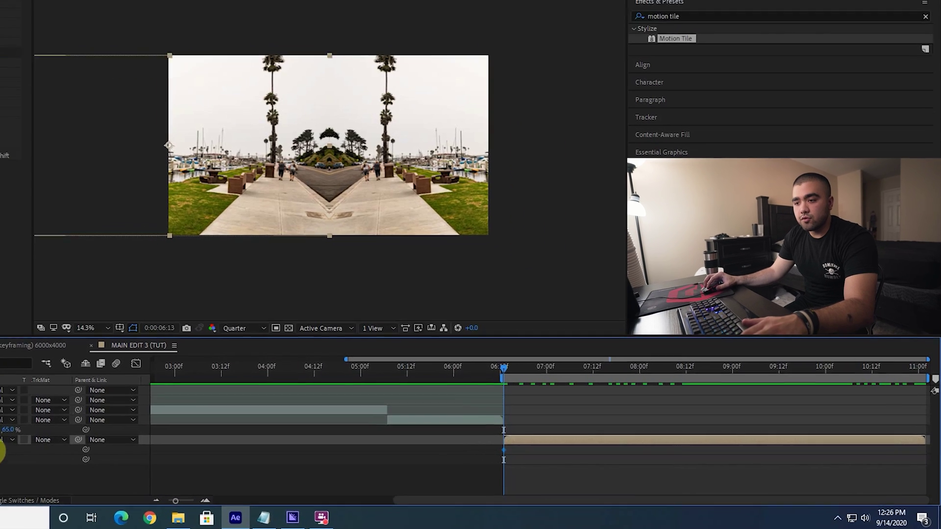
Set the hyperlapse clip's X position keyframe at 0:00:06:13 to 1920 and preview the clip.
click(140, 462)
text(1920)
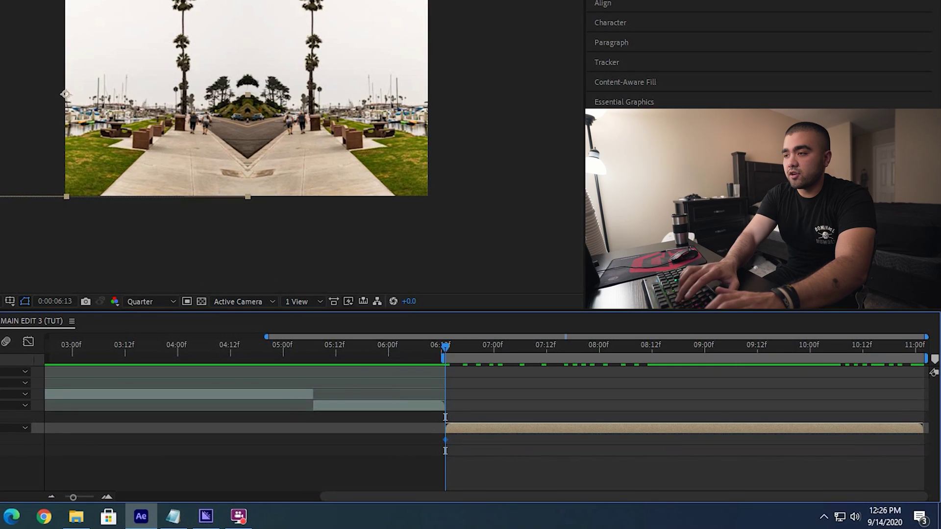
key(Return)
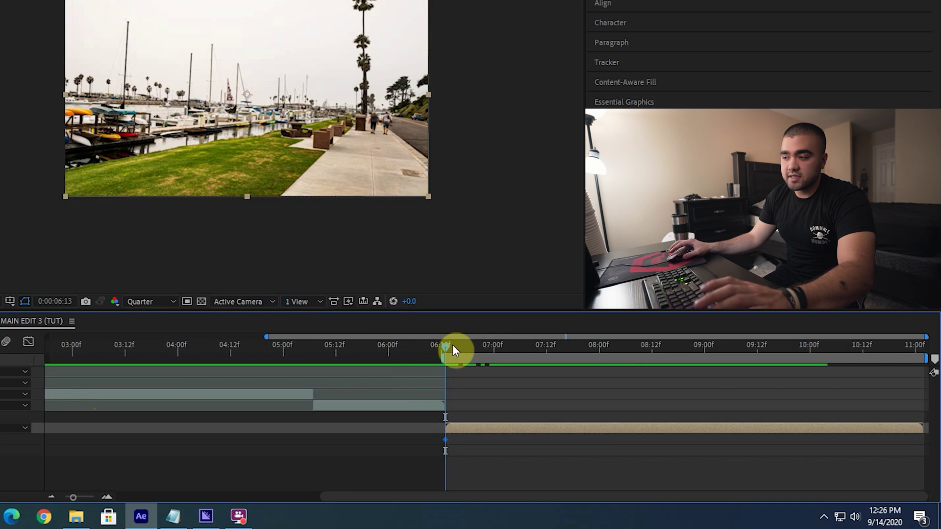
key(space)
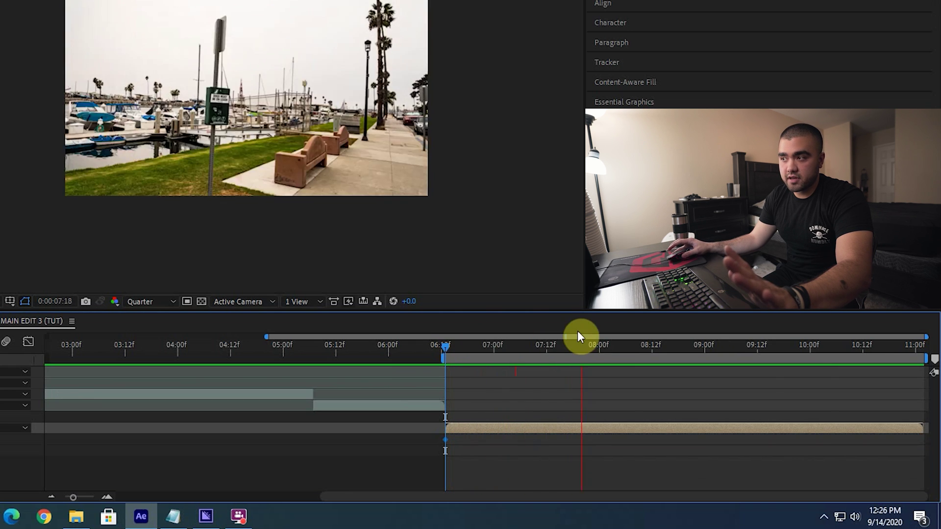
Keyframe the hyperlapse clip's X position at 0:00:07:21, set it to 0 at 0:00:08:20, and preview the move.
click(586, 346)
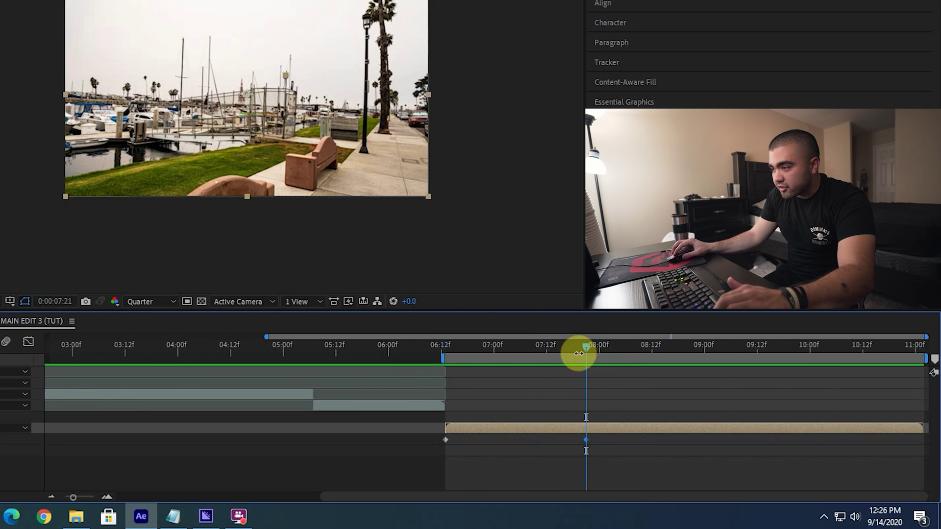
drag(598, 352, 686, 352)
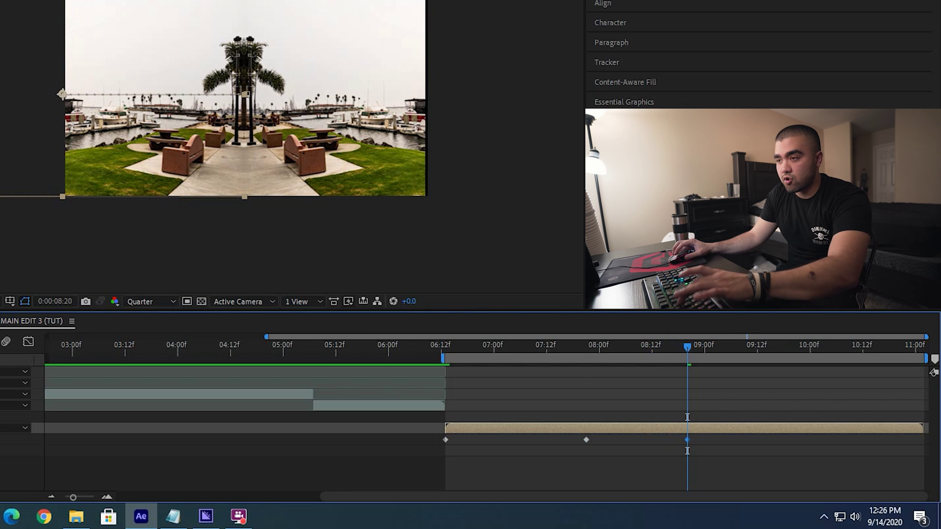
key(Return)
key(space)
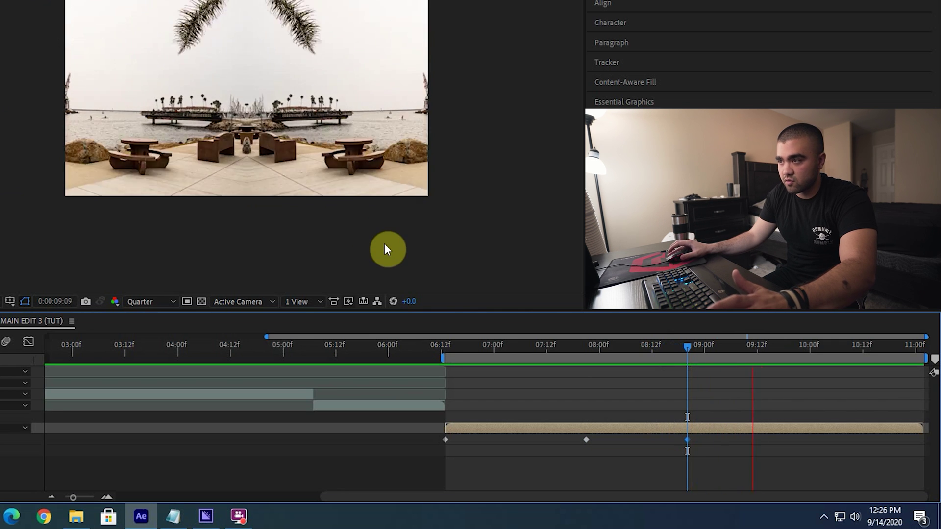
Hold the hyperlapse clip's X position at 0 with a keyframe at 0:00:09:22, set it to 1920 at 0:00:10:13, and preview.
key(space)
drag(804, 345, 868, 344)
key(ctrl+shift+a)
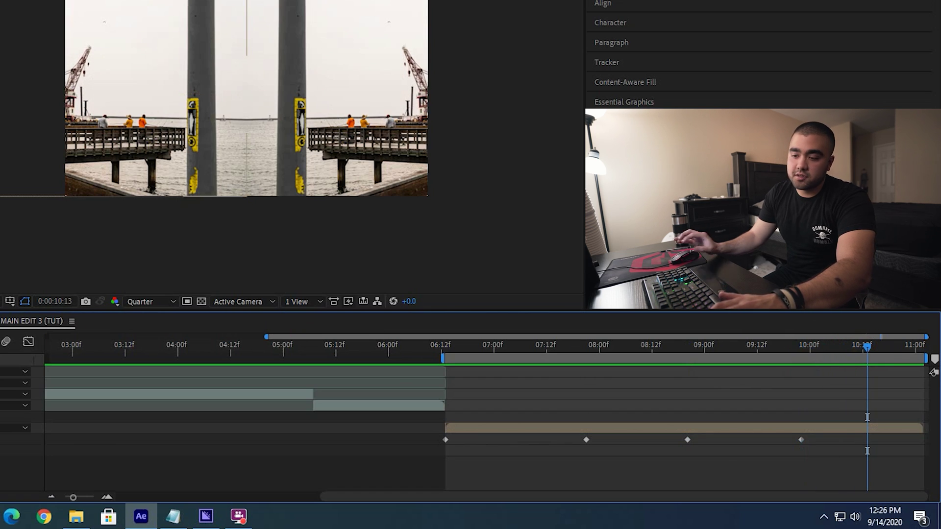
key(Return)
key(space)
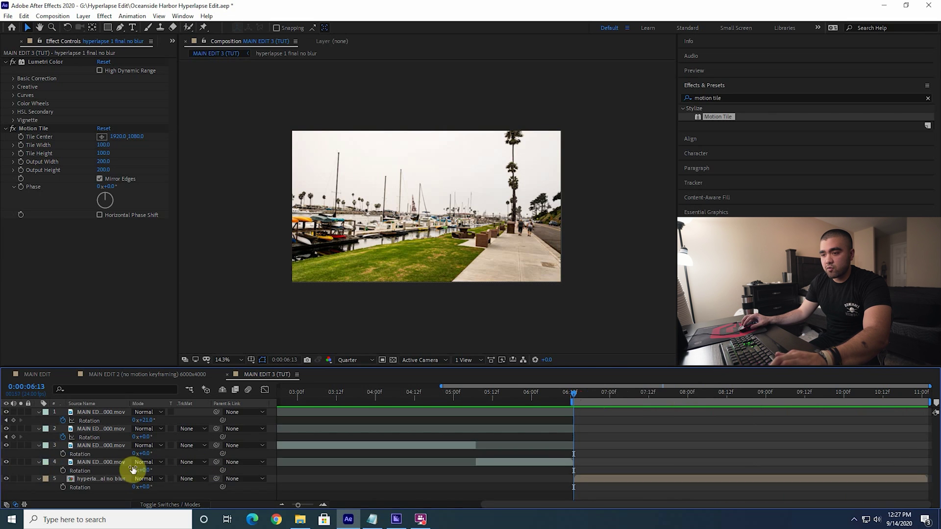
Keyframe the hyperlapse clip's rotation from -7° at 0:00:06:13 to 0° at 0:00:07:21.
key(s)
click(616, 445)
key(u)
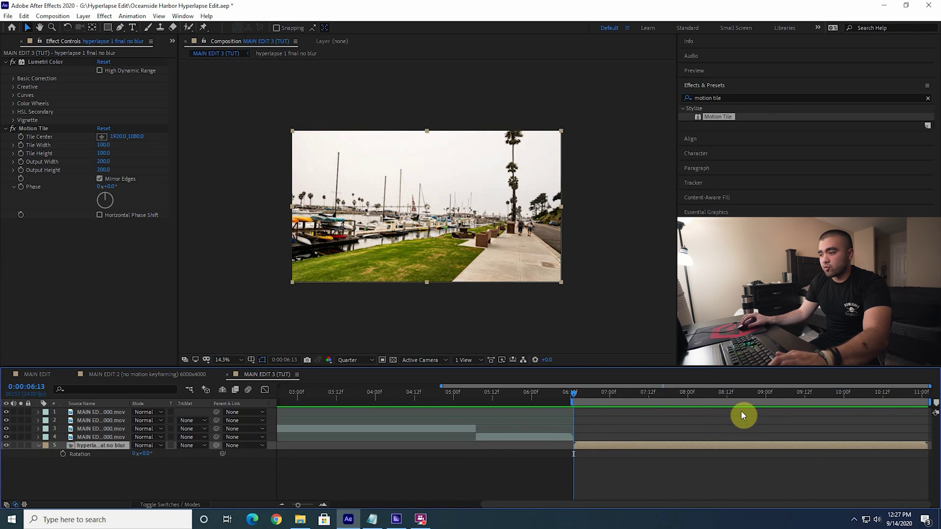
click(678, 392)
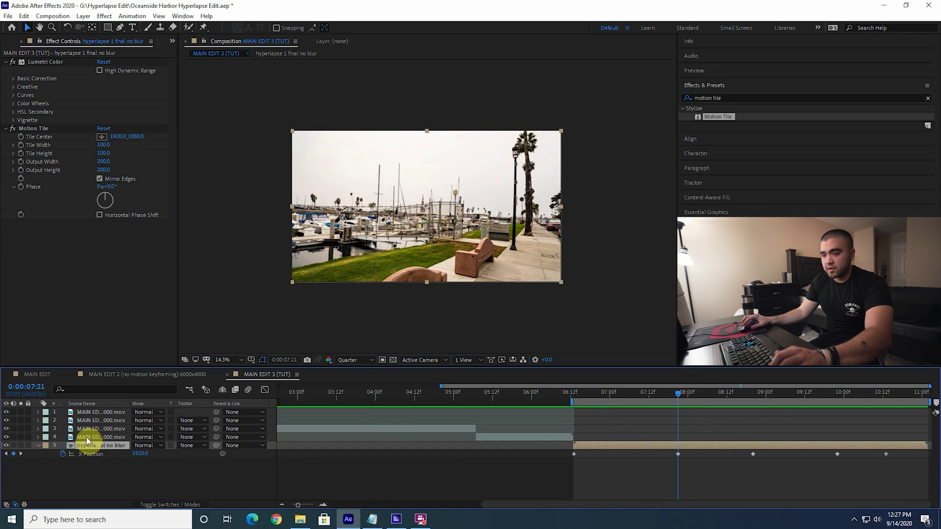
click(63, 454)
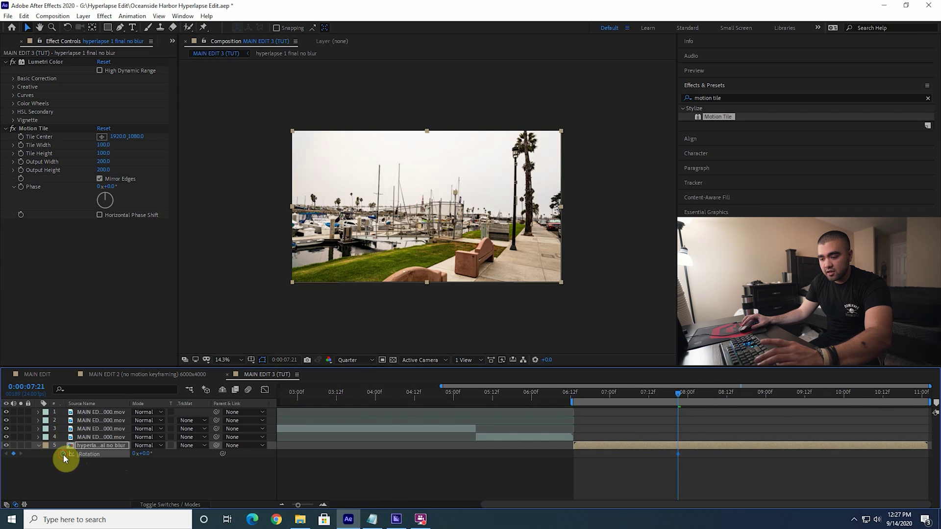
key(u)
key(j)
drag(146, 462, 146, 463)
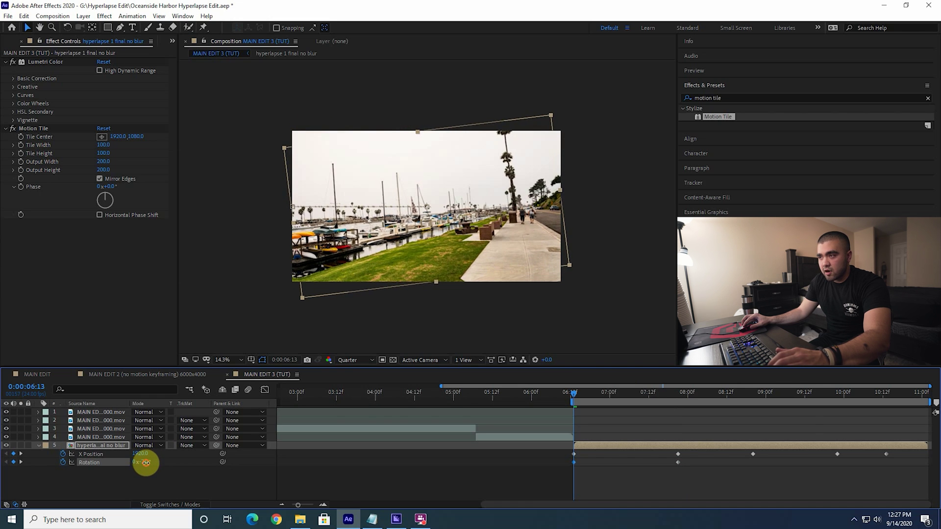
Compare the rotated hyperlapse frame with Motion Tile off and on, and preview the clip's rotation and position moves.
click(14, 129)
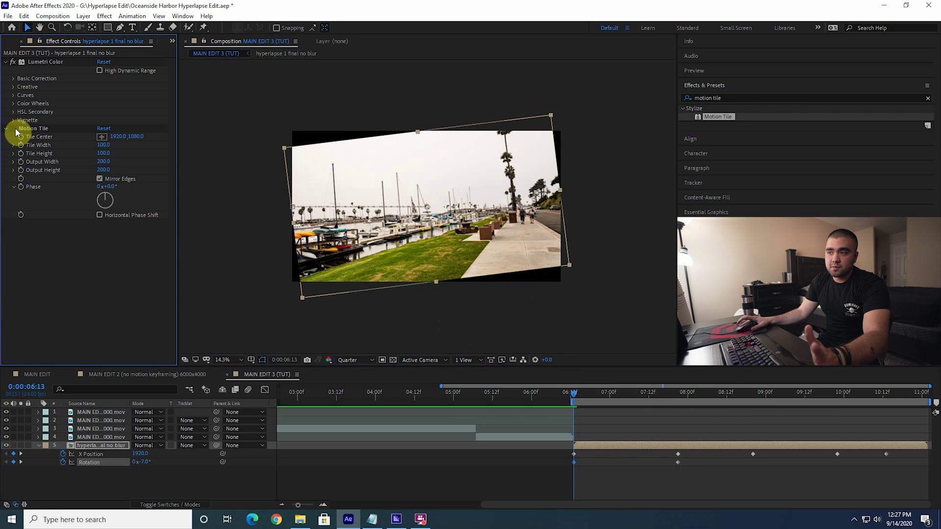
click(14, 129)
key(space)
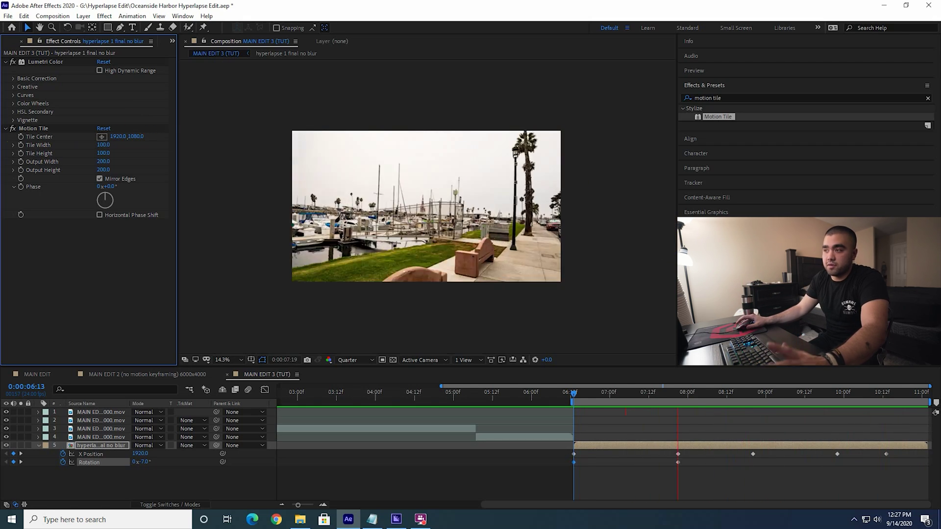
drag(625, 390, 592, 396)
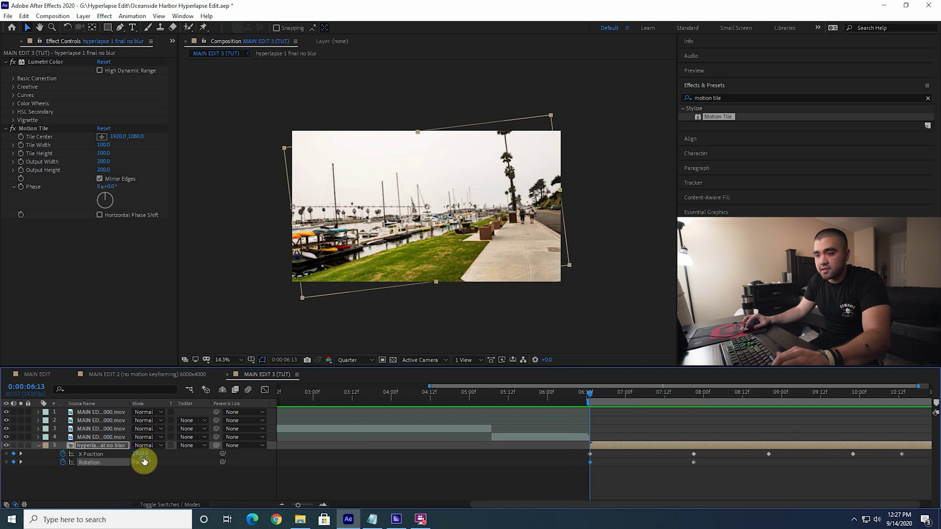
key(space)
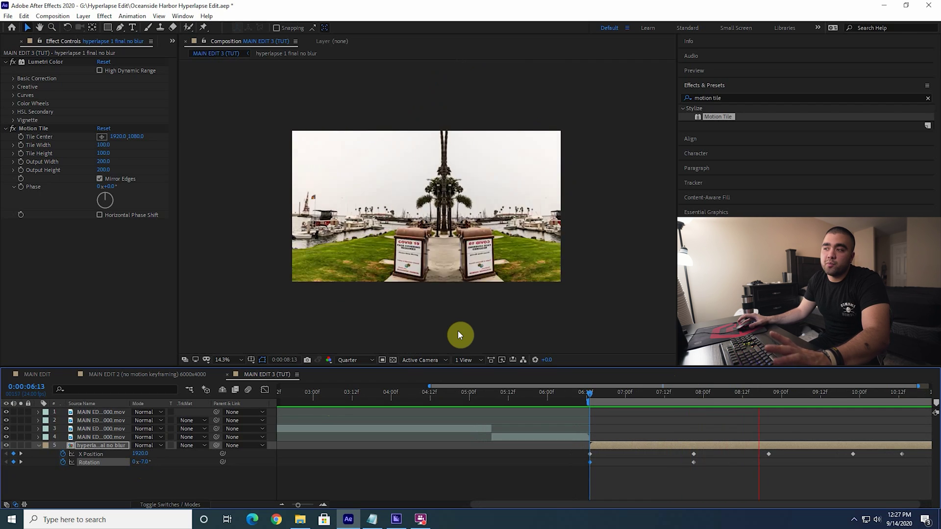
key(space)
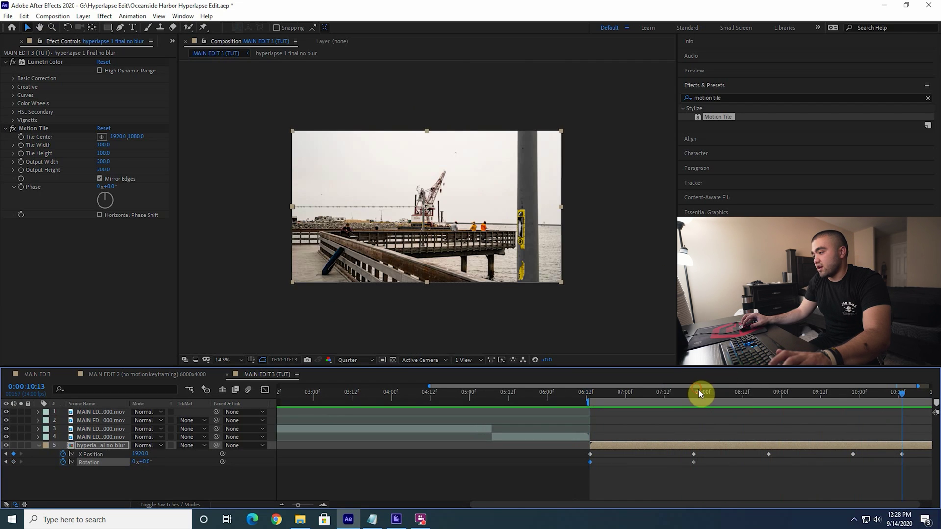
In the graph editor, ease the X position curve out of the 0:00:07:21 keyframe and into the 0:00:08:20 keyframe.
mouse_move(698, 390)
mouse_down()
mouse_move(761, 397)
mouse_move(693, 392)
mouse_up()
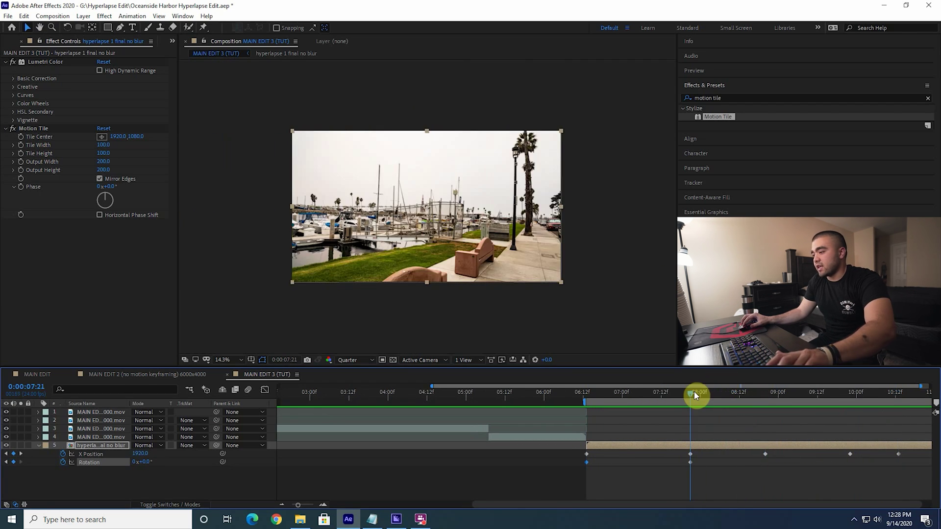
click(689, 454)
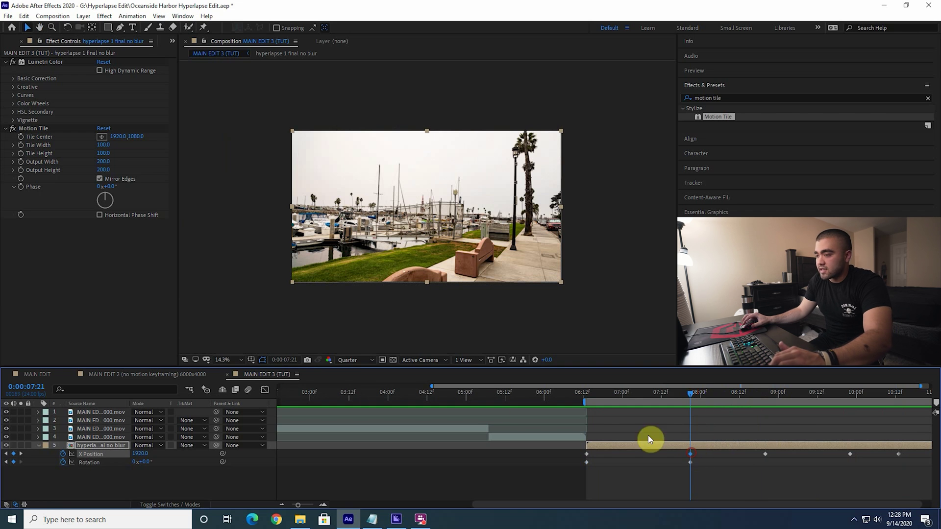
click(264, 392)
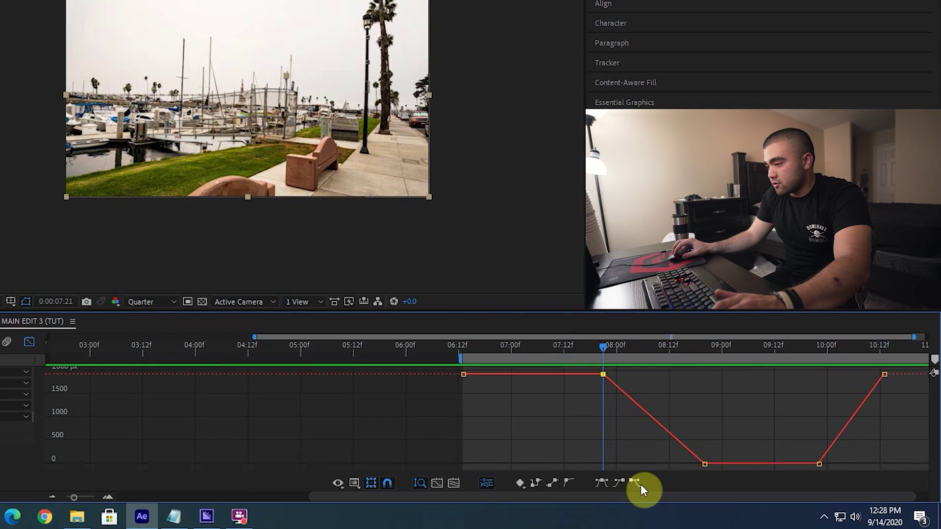
click(663, 486)
click(727, 469)
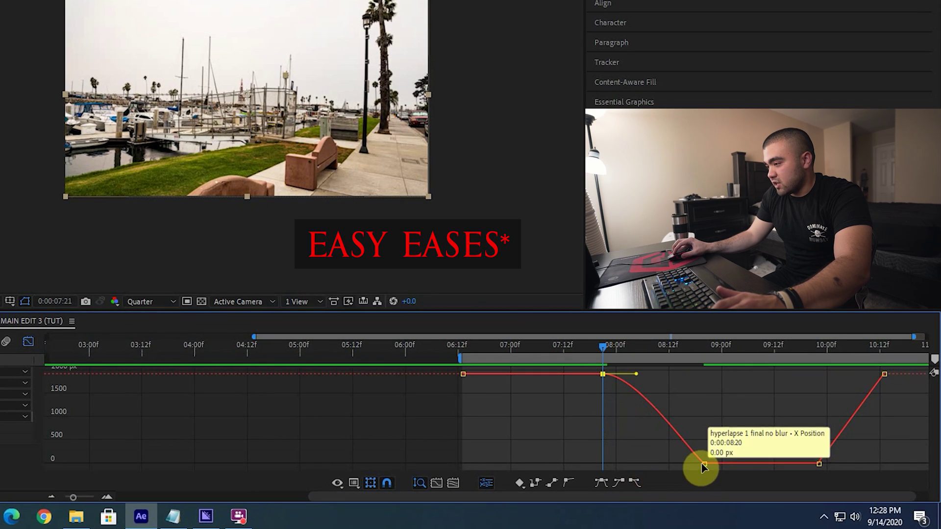
click(622, 482)
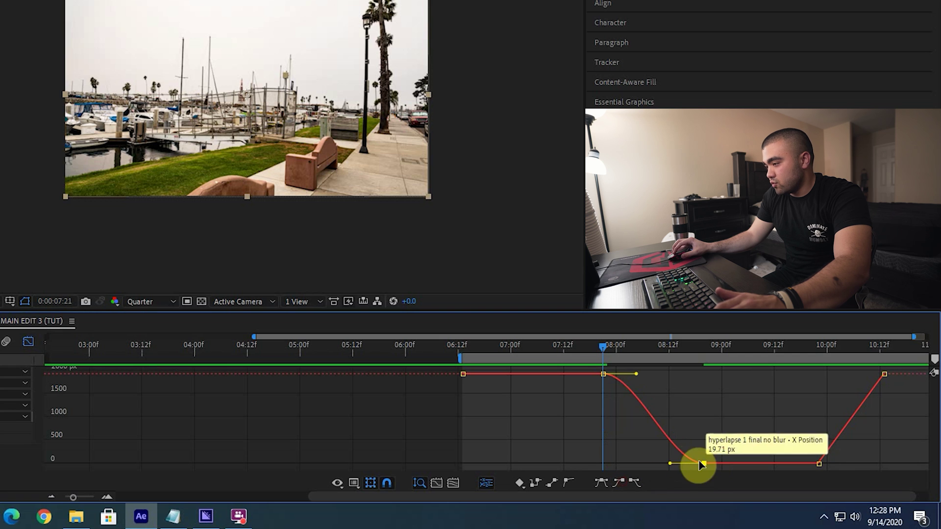
Ease the X position curve out of the 0:00:09:22 keyframe and into the 0:00:10:13 keyframe, and scrub through the eased sideways move.
click(819, 464)
click(635, 483)
click(884, 373)
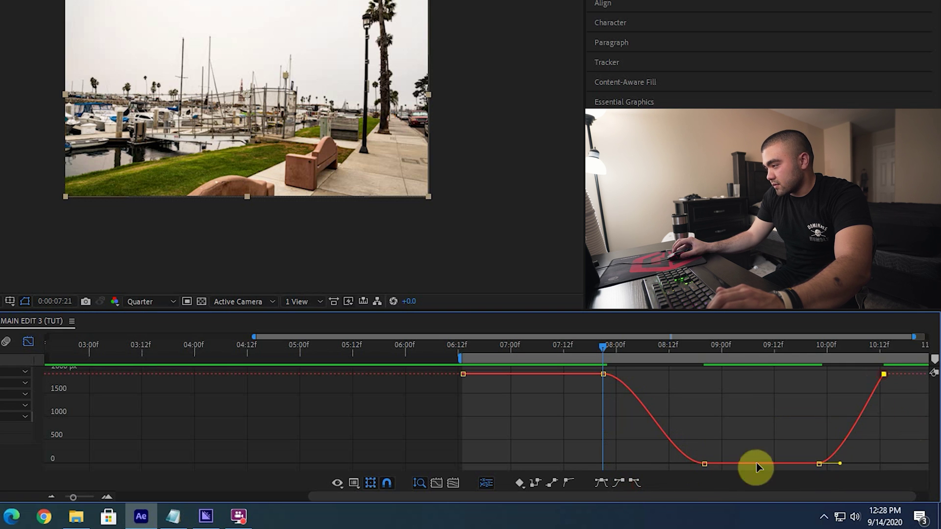
click(618, 483)
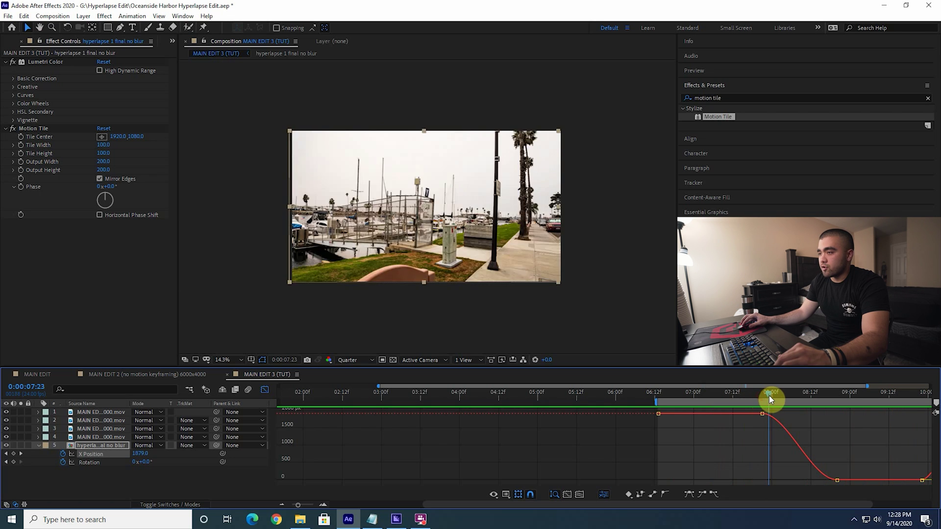
drag(769, 396, 808, 397)
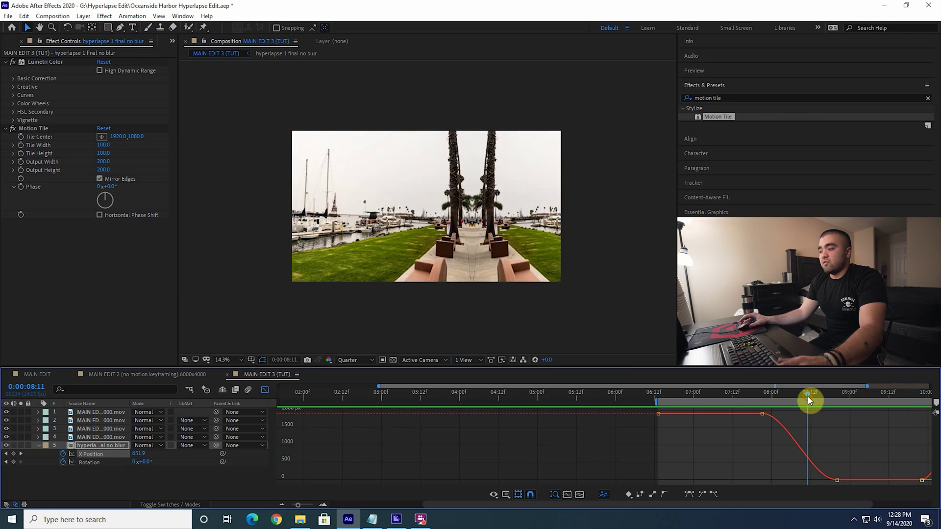